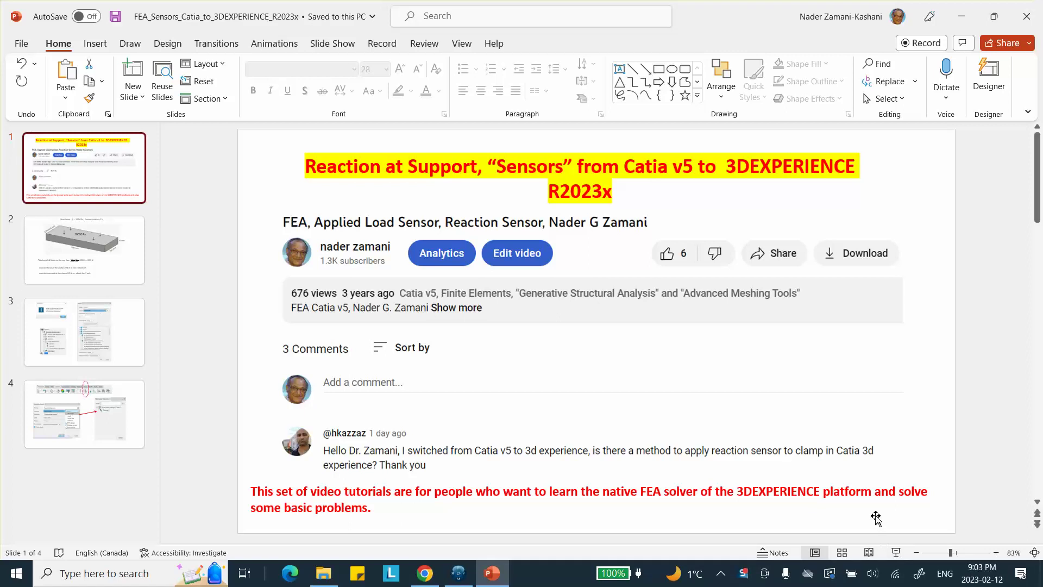
# Step: Present the reaction-sensors deck full-screen, starting from slide 1
pyautogui.click(896, 552)
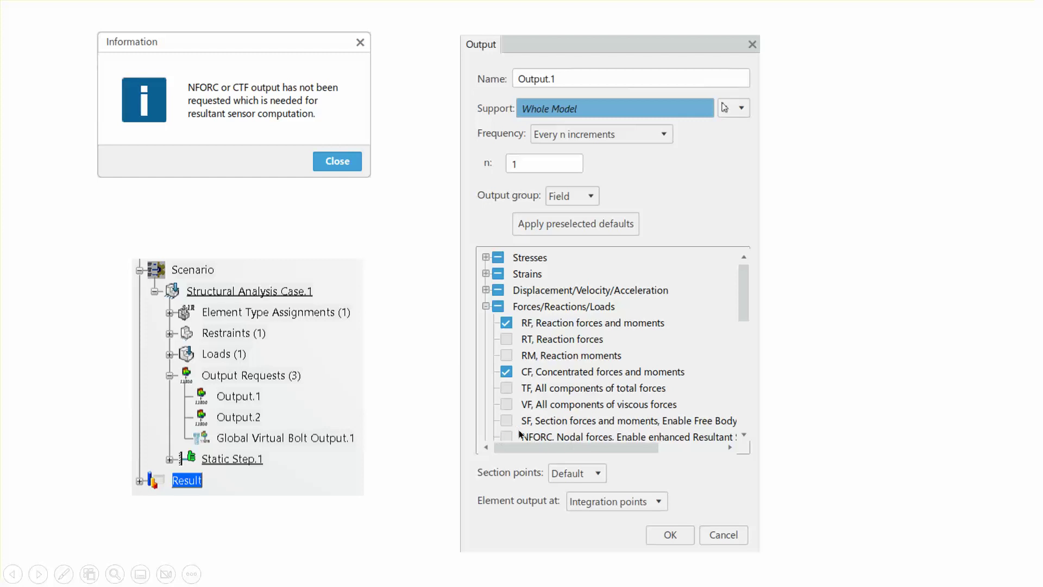
# Step: Advance the slide show to slide 4, the Resultant Sensor setup slide
pyautogui.click(58, 376)
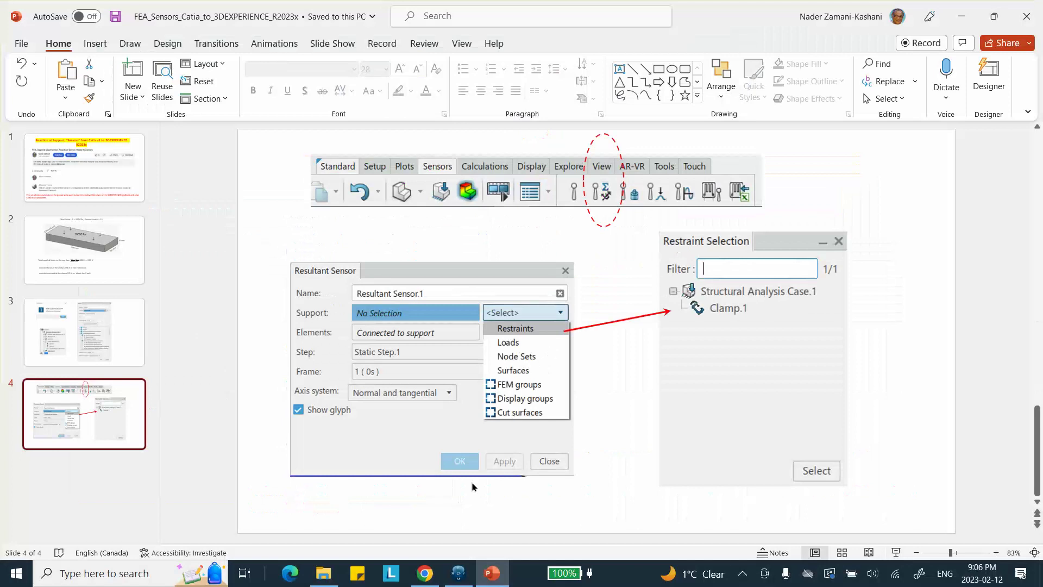
# Step: In 3DEXPERIENCE, sketch a rectangle on the xy plane starting at the origin
pyautogui.click(459, 575)
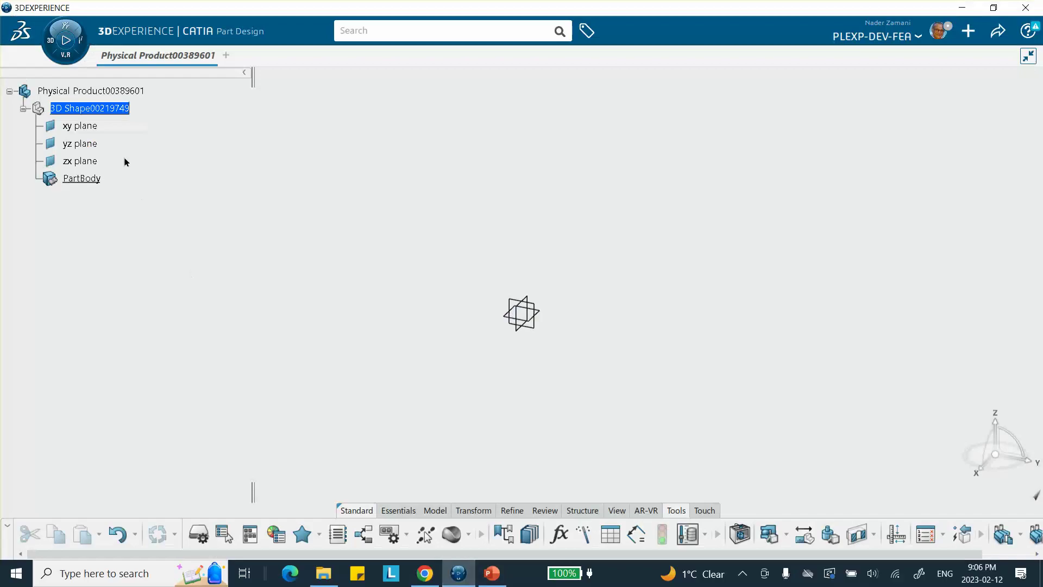
pyautogui.click(540, 315)
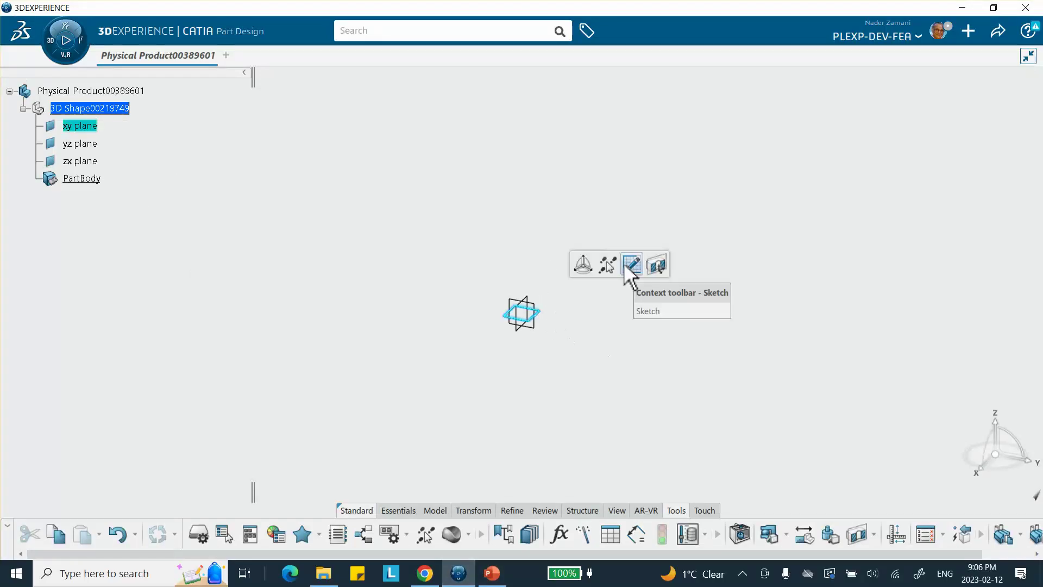
pyautogui.click(628, 273)
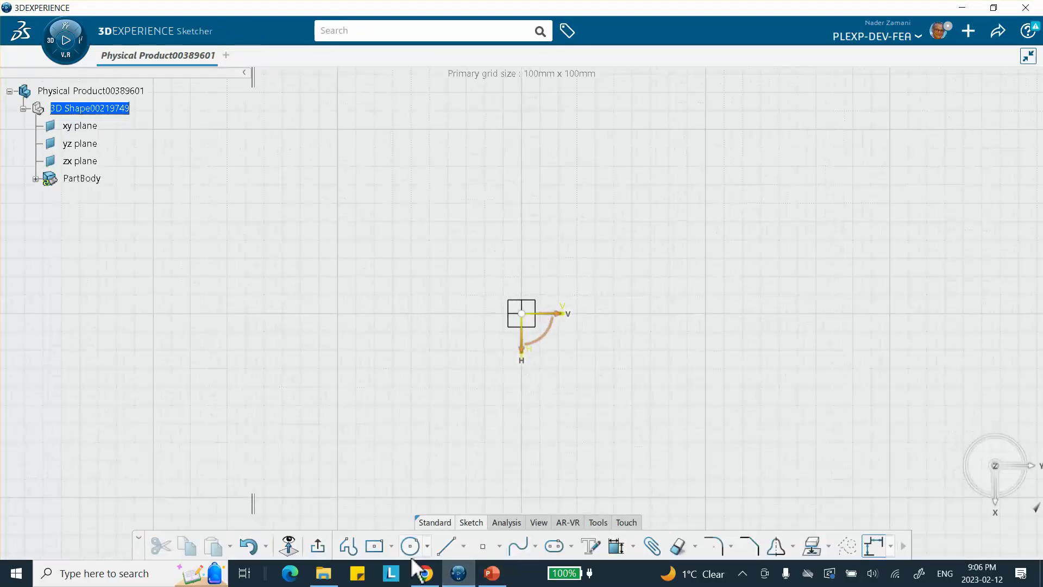
pyautogui.click(375, 546)
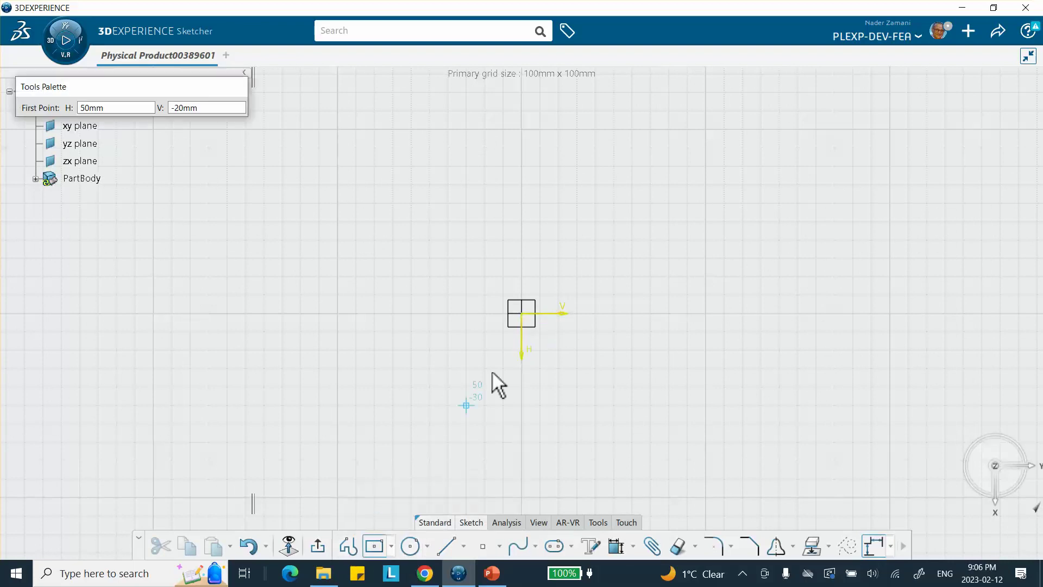
pyautogui.click(522, 314)
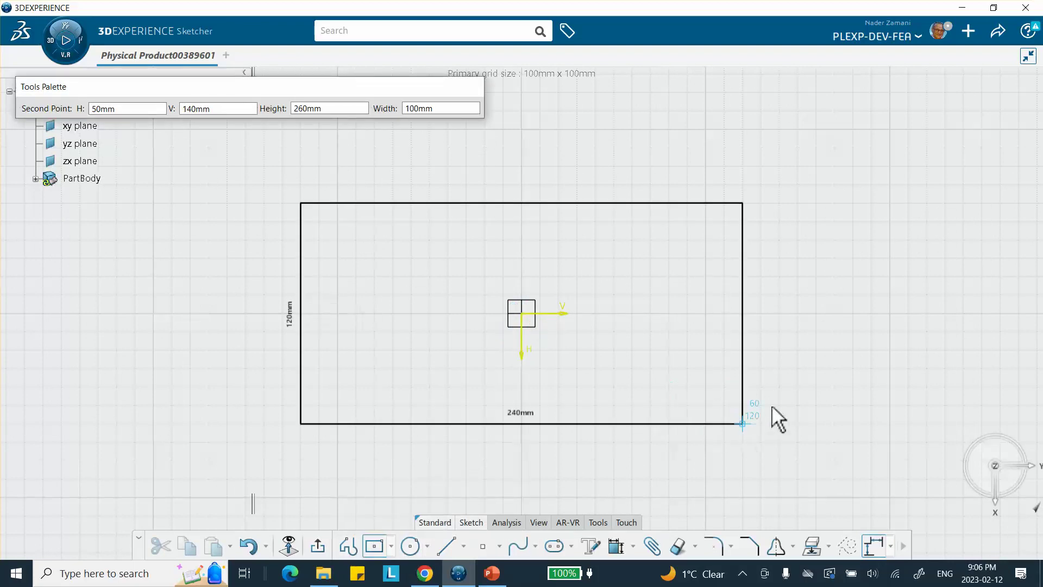
pyautogui.click(762, 423)
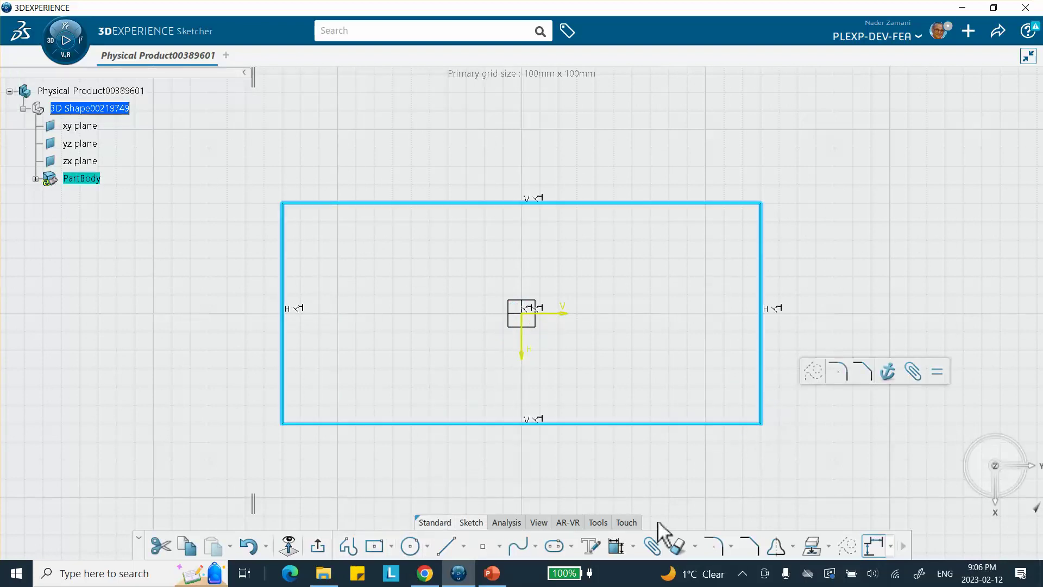
# Step: Constrain the rectangle length to 200 mm, dimension its height, and exit the sketch
pyautogui.click(617, 546)
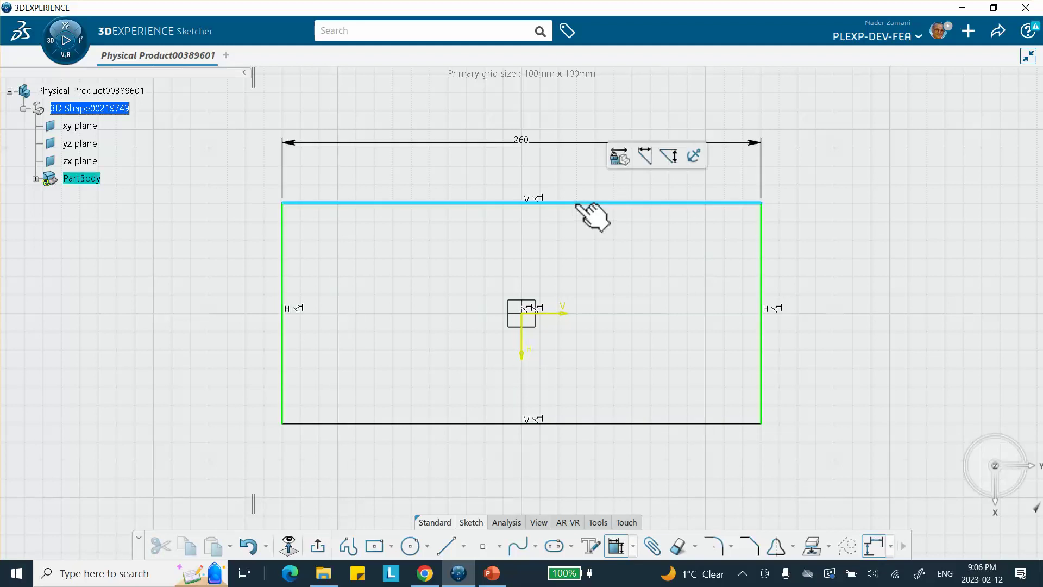
pyautogui.click(553, 158)
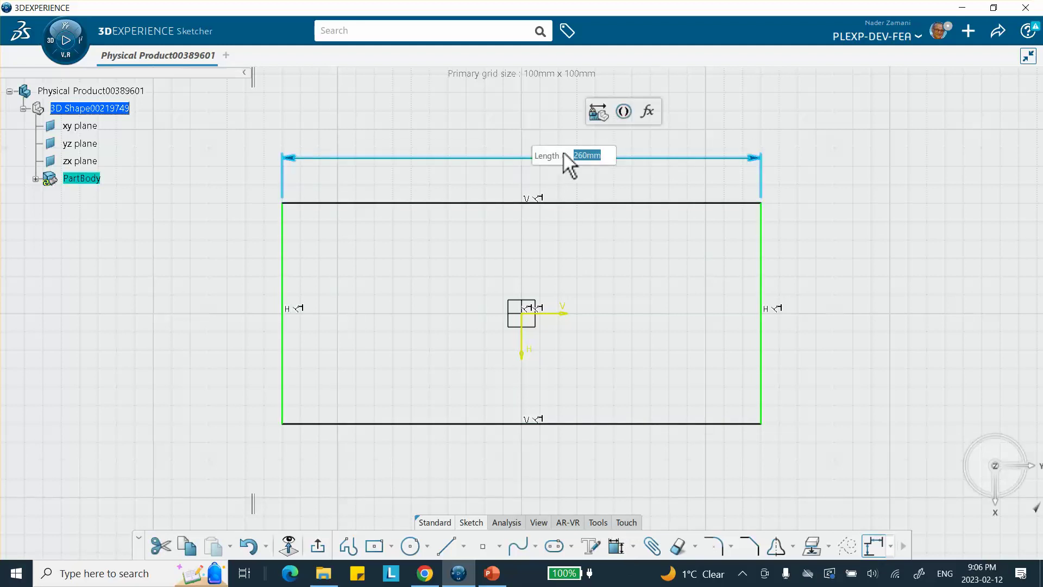
pyautogui.press('Return')
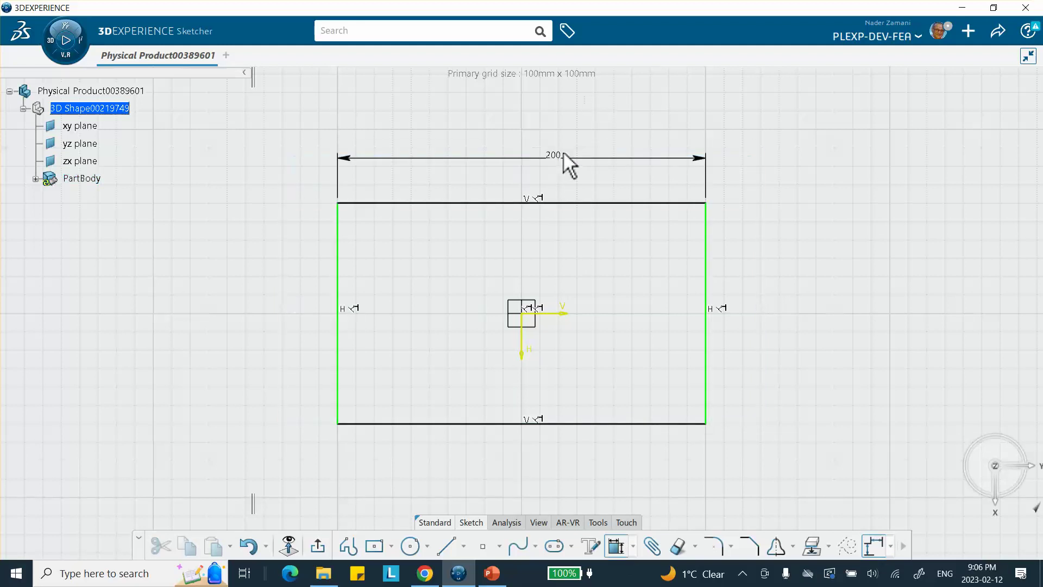
pyautogui.click(707, 287)
pyautogui.click(736, 288)
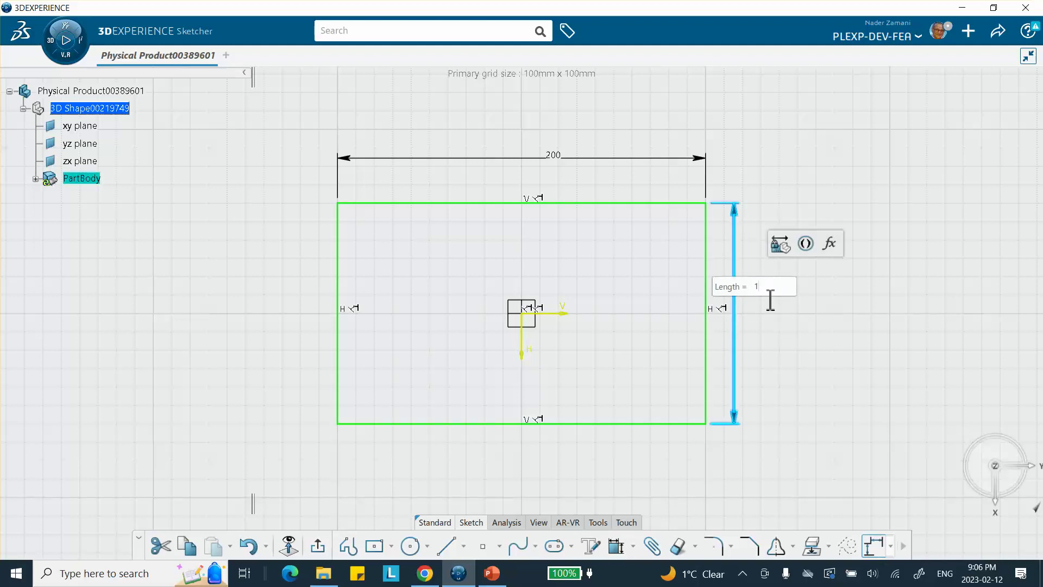
pyautogui.click(318, 545)
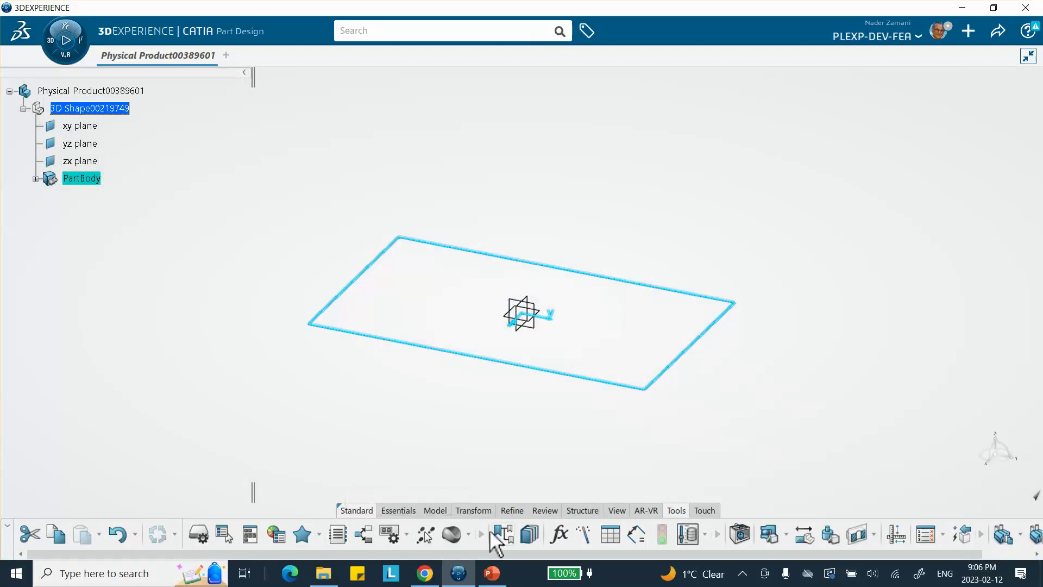
# Step: Pad the rectangle sketch with the default 20 mm length
pyautogui.click(383, 510)
pyautogui.click(356, 546)
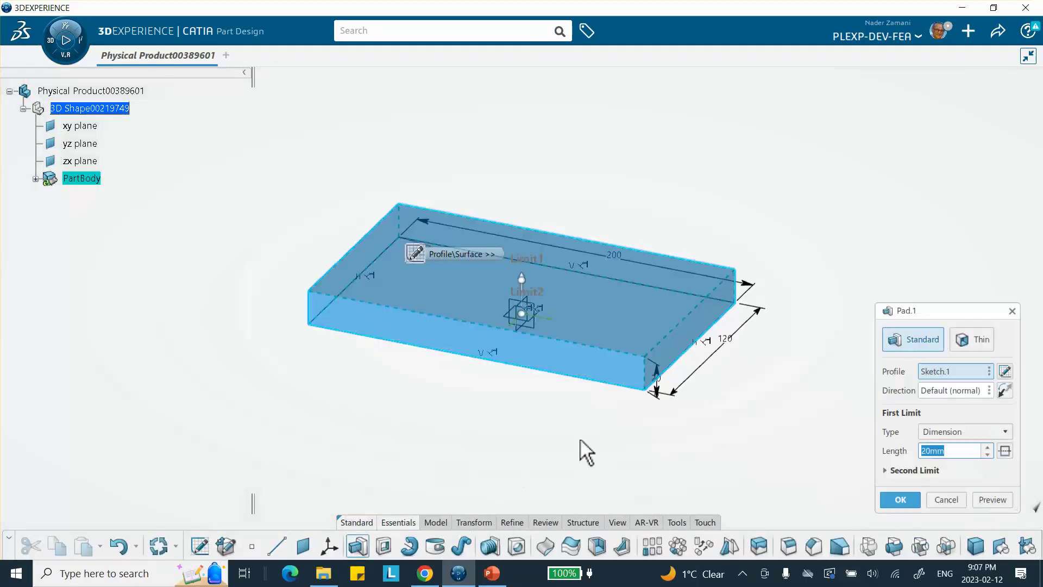
pyautogui.click(897, 500)
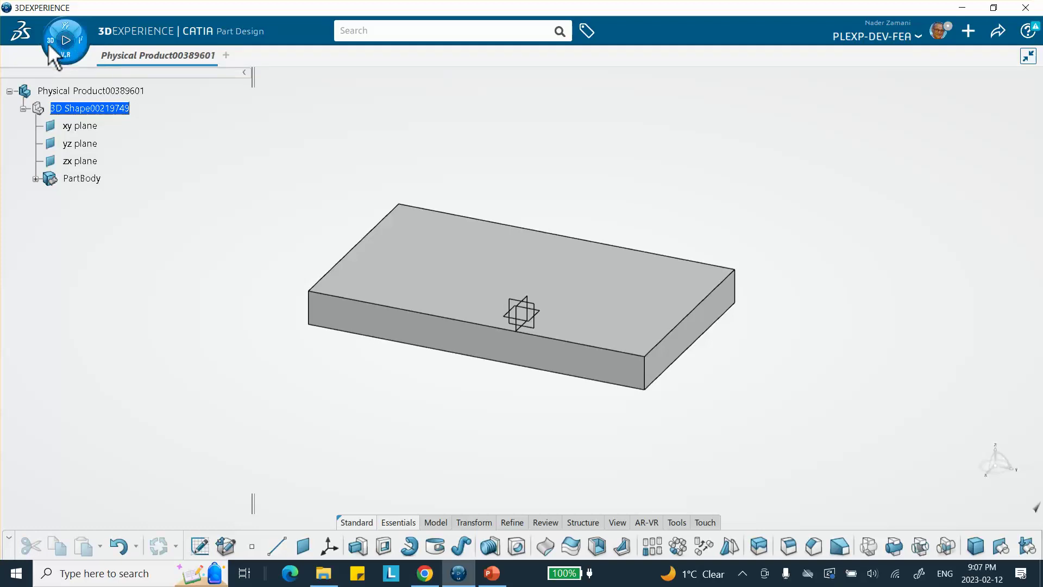
# Step: In Material Definition, review the Material Simulation Domain elastic values: E 2e+011 N_m2, Poisson 0.3
pyautogui.click(60, 55)
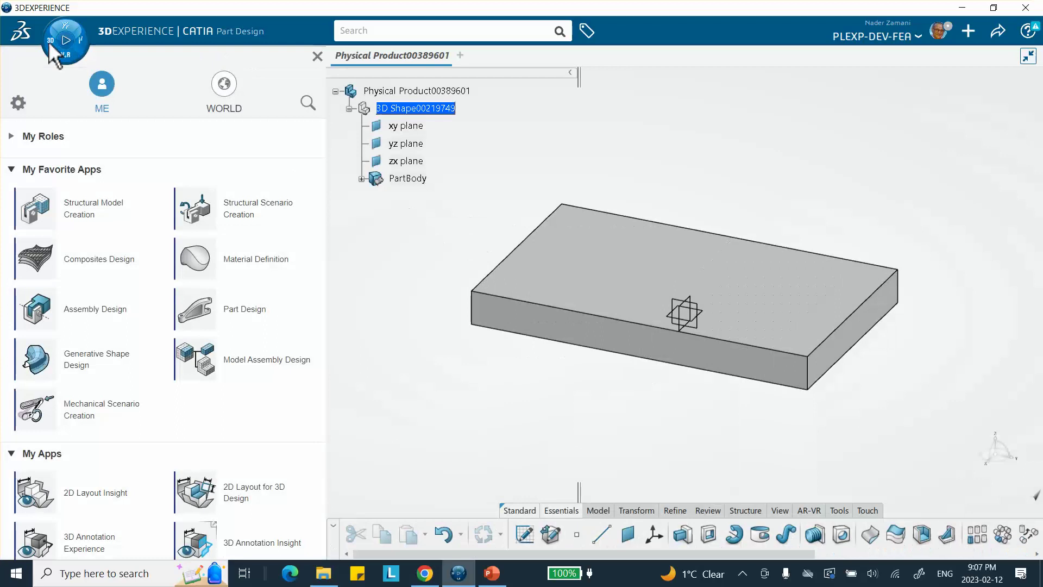
pyautogui.click(201, 259)
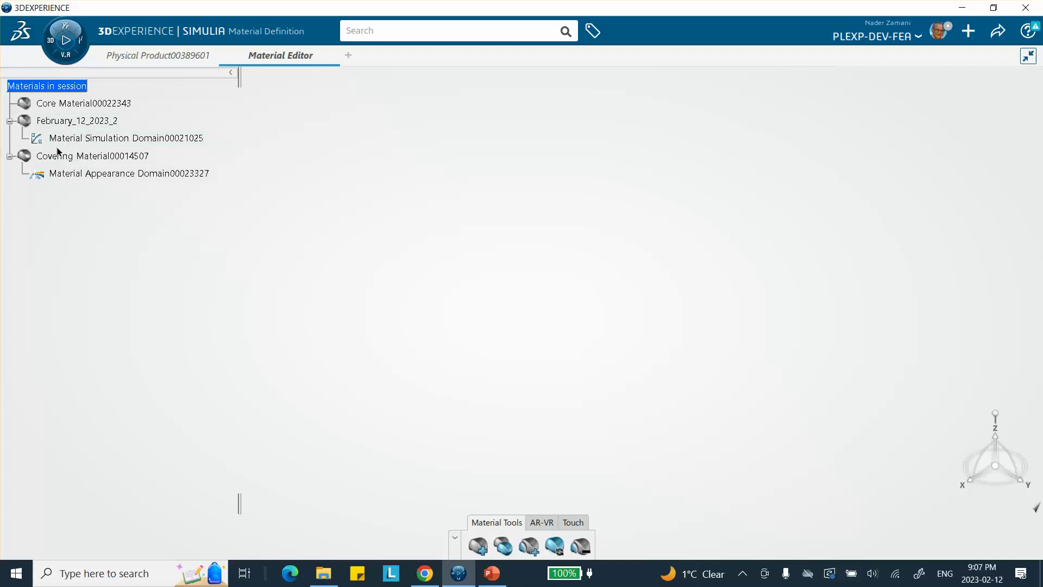
pyautogui.click(69, 138)
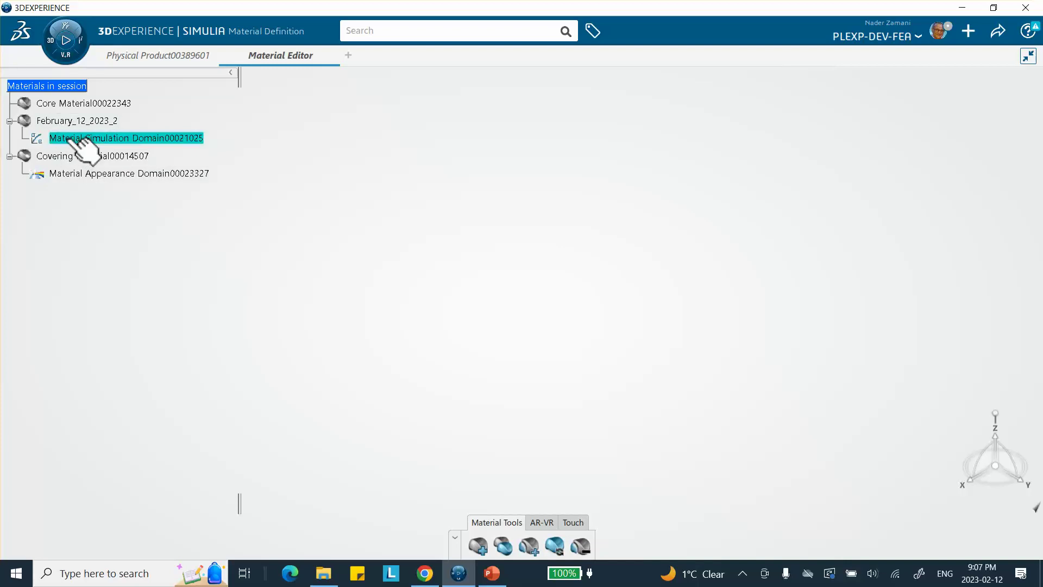
pyautogui.doubleClick(69, 138)
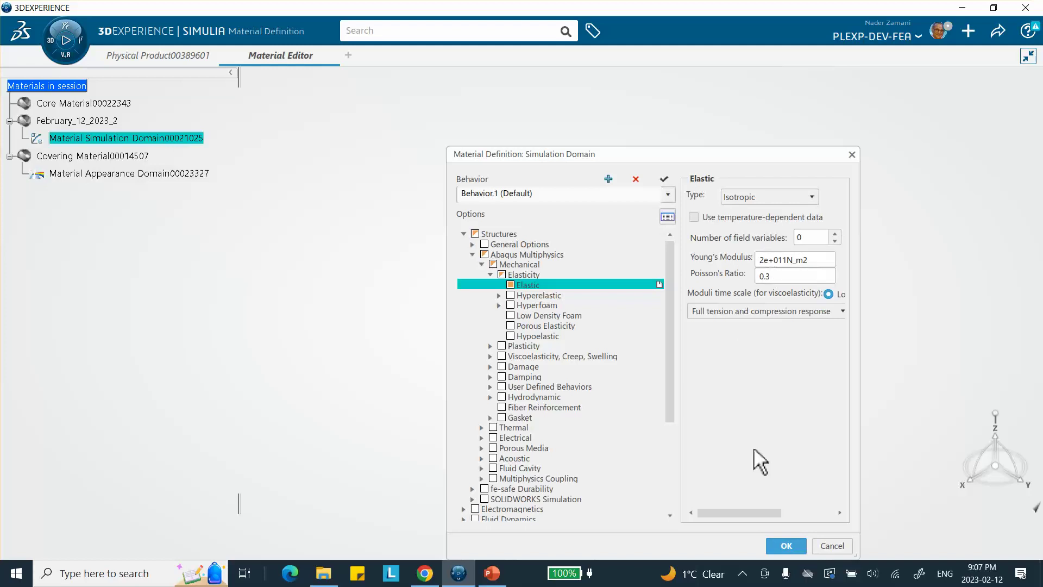
pyautogui.click(786, 545)
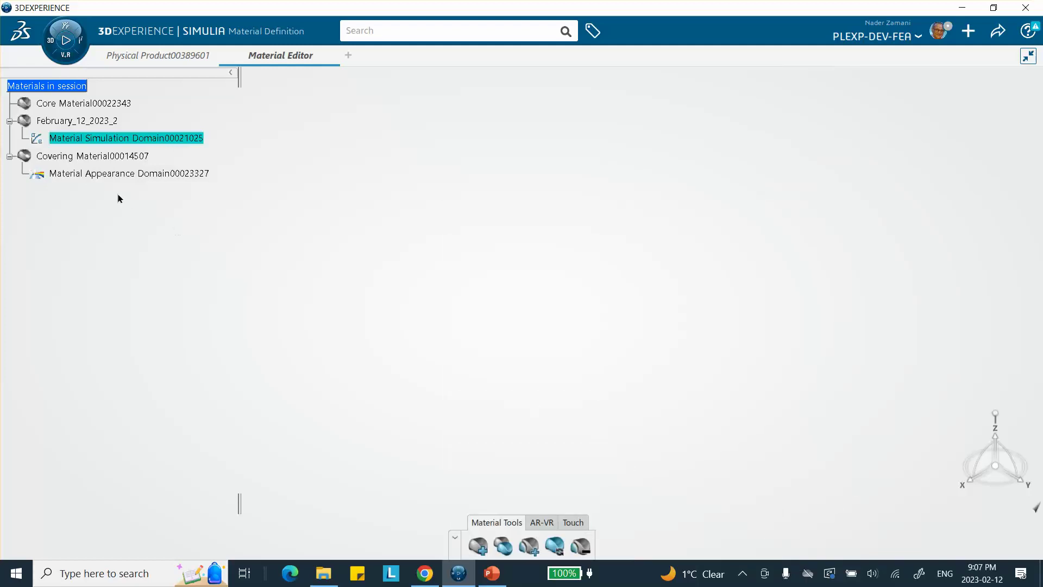
# Step: Return to the Physical Product part and open the Material Browser
pyautogui.click(143, 58)
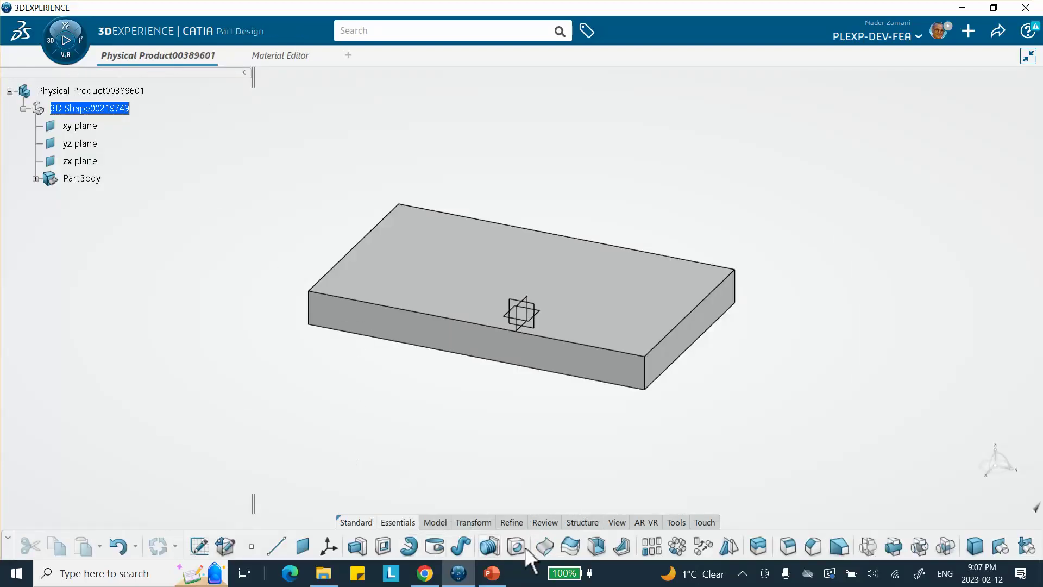
pyautogui.click(674, 522)
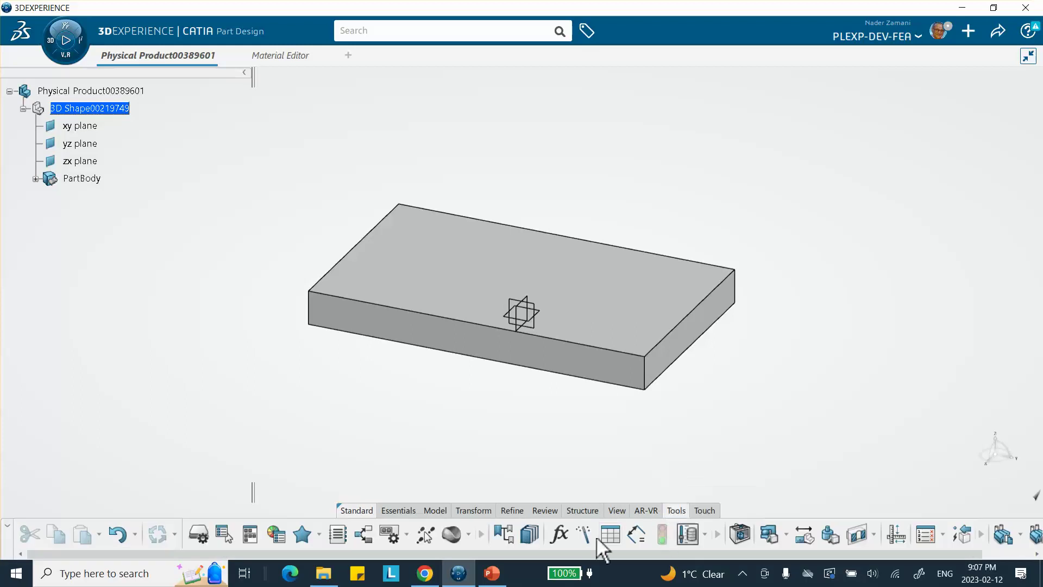
pyautogui.click(451, 535)
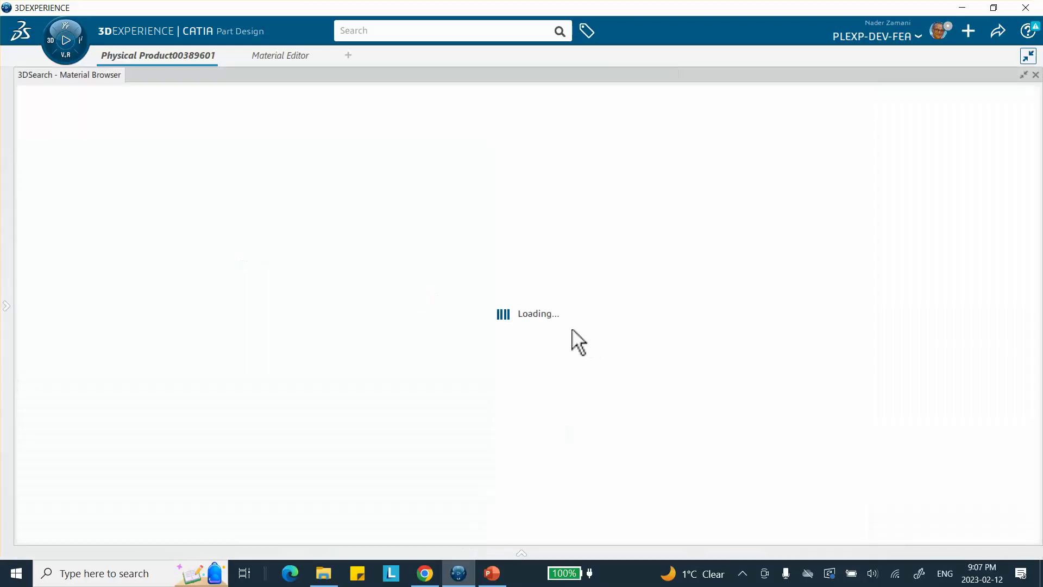
pyautogui.click(150, 172)
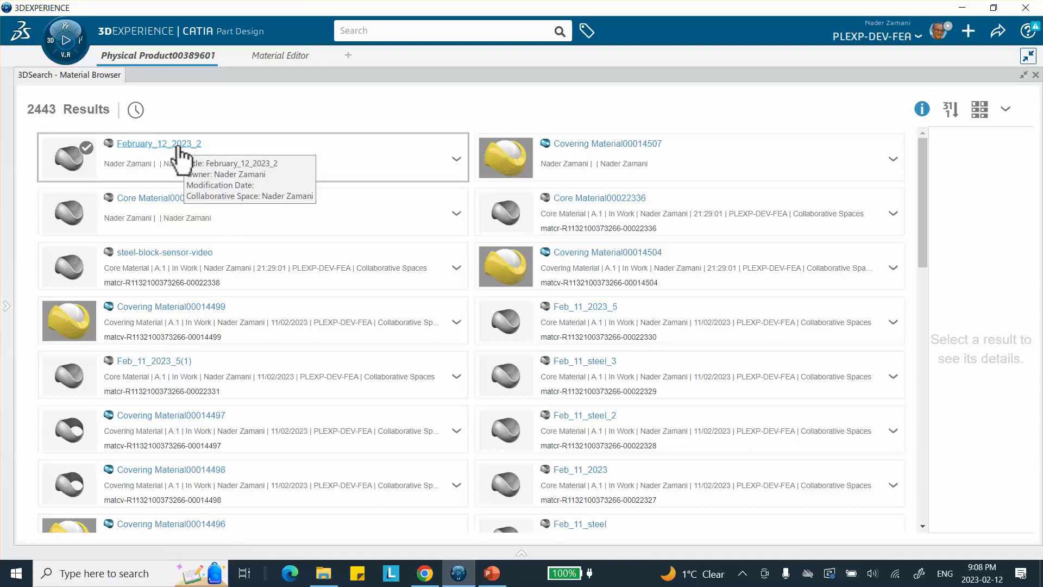
pyautogui.click(253, 55)
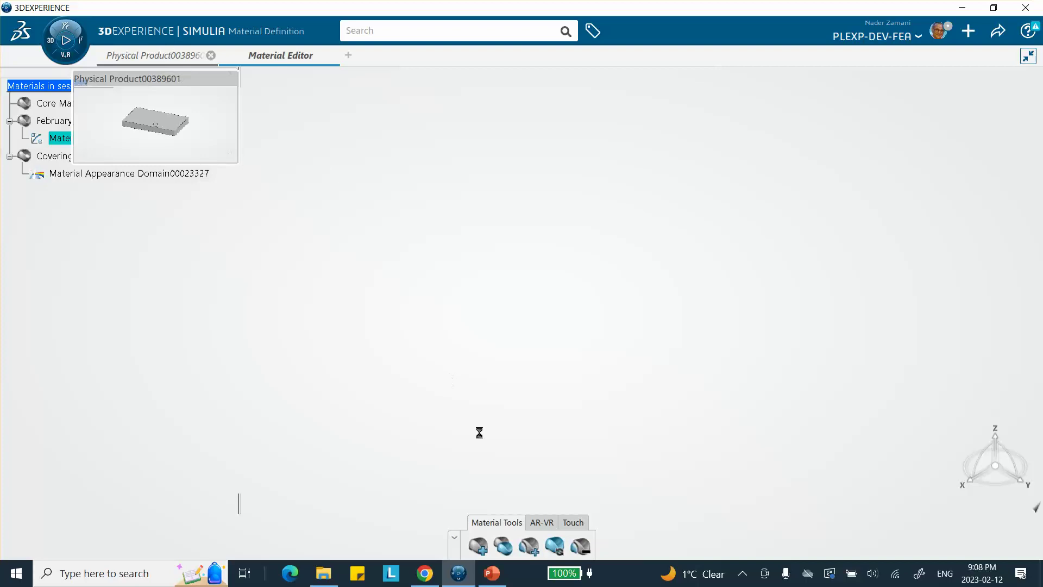
pyautogui.click(186, 61)
pyautogui.click(450, 534)
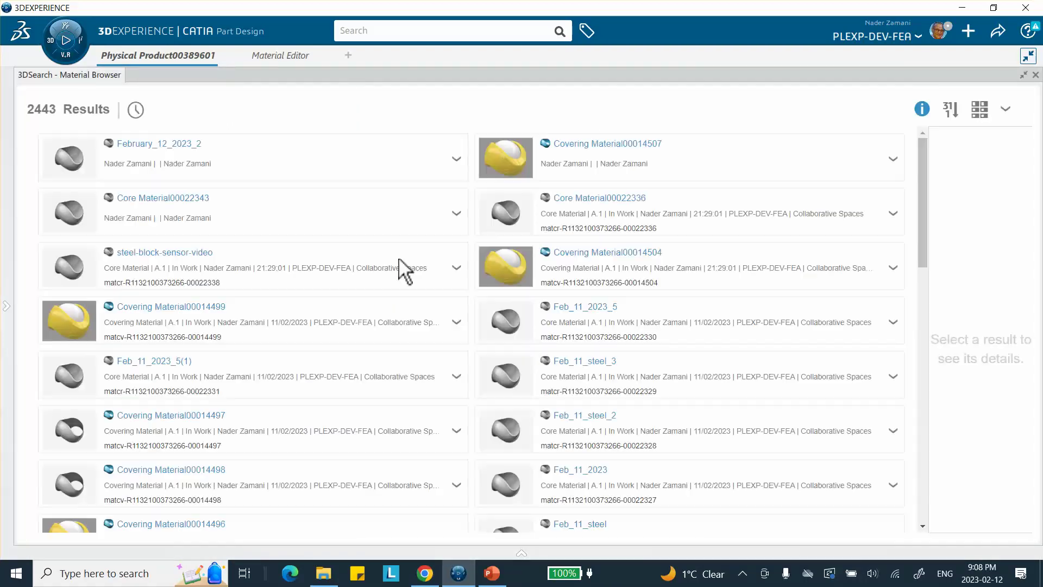
# Step: Apply February_12_2023_2 to the 3D Shape node and close the browser
pyautogui.rightClick(169, 153)
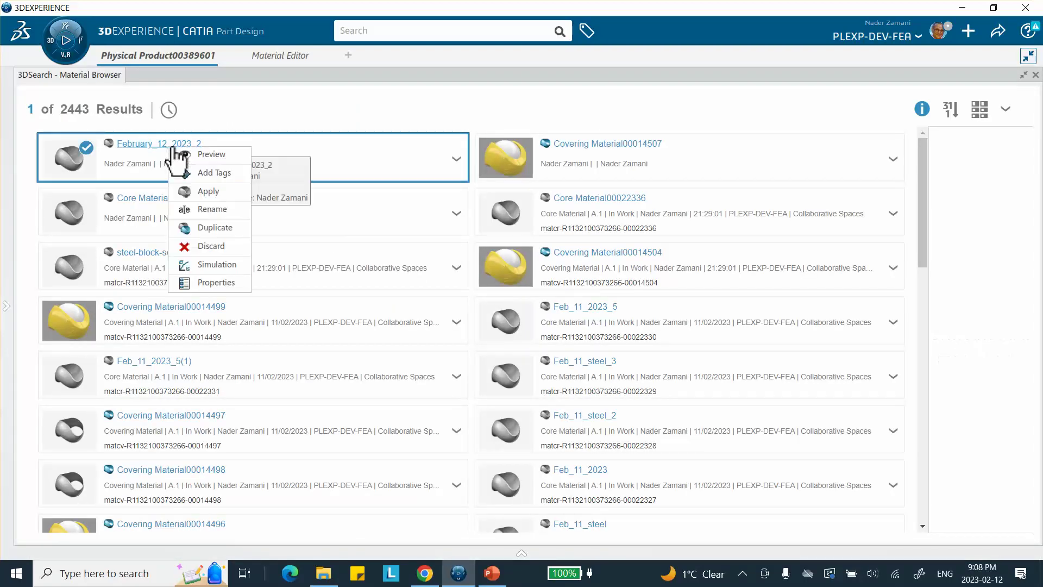
pyautogui.click(199, 192)
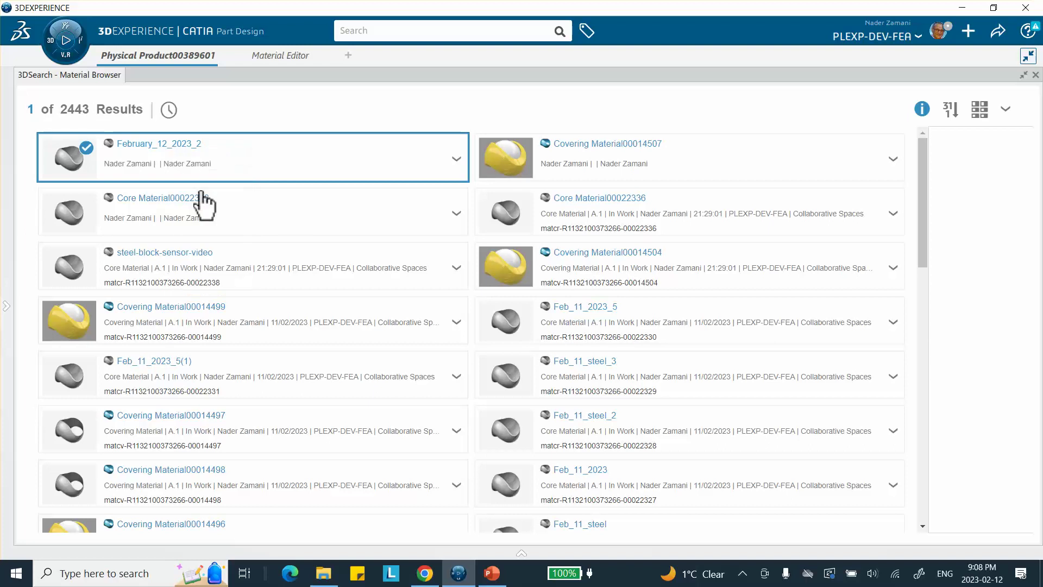
pyautogui.click(1023, 74)
pyautogui.click(132, 109)
pyautogui.click(341, 109)
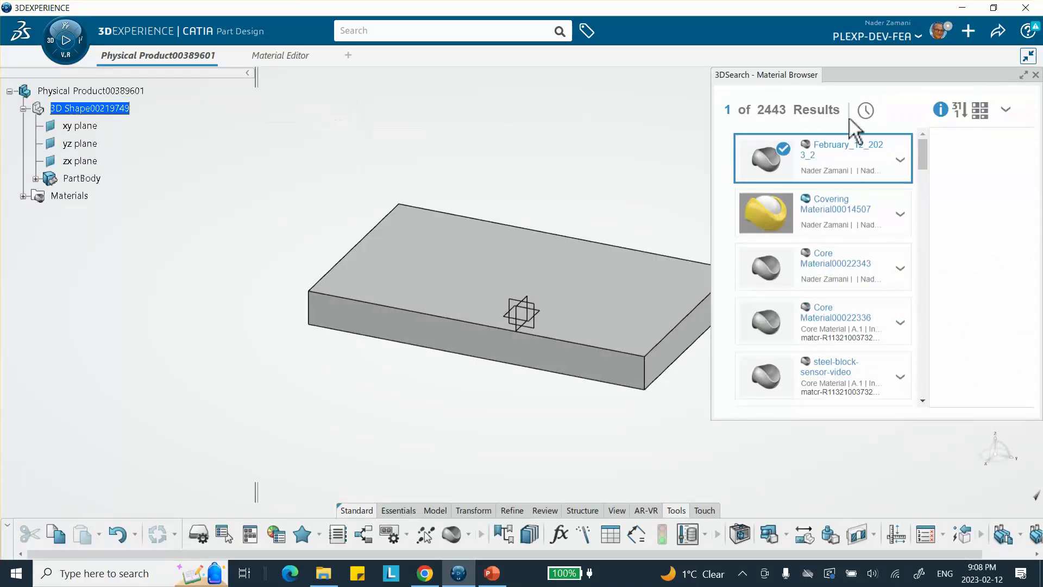
pyautogui.click(1035, 75)
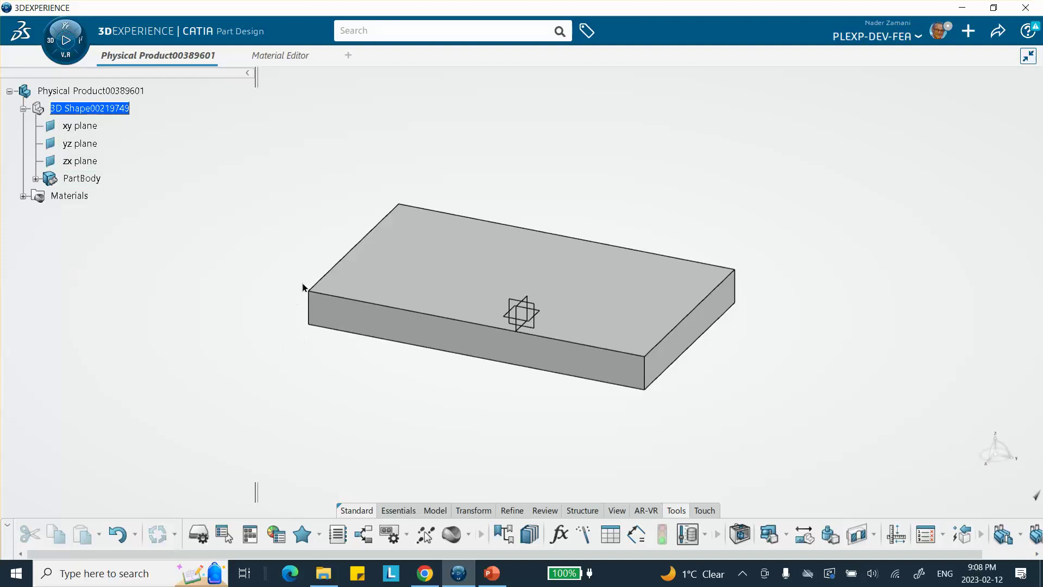
# Step: In Structural Model Creation, create a Standard automated FEM and update its tetrahedral mesh
pyautogui.click(64, 30)
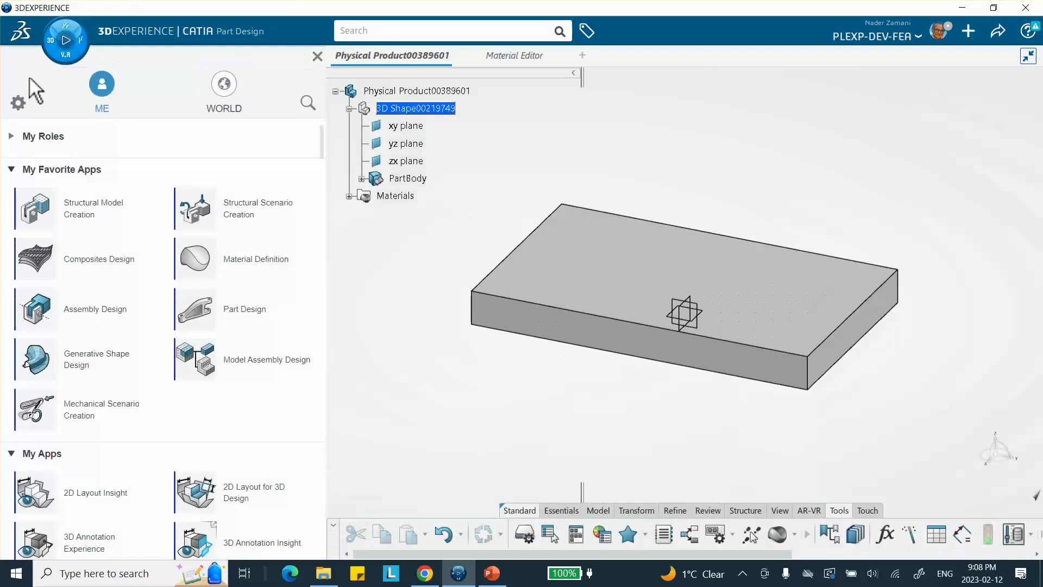
pyautogui.click(87, 223)
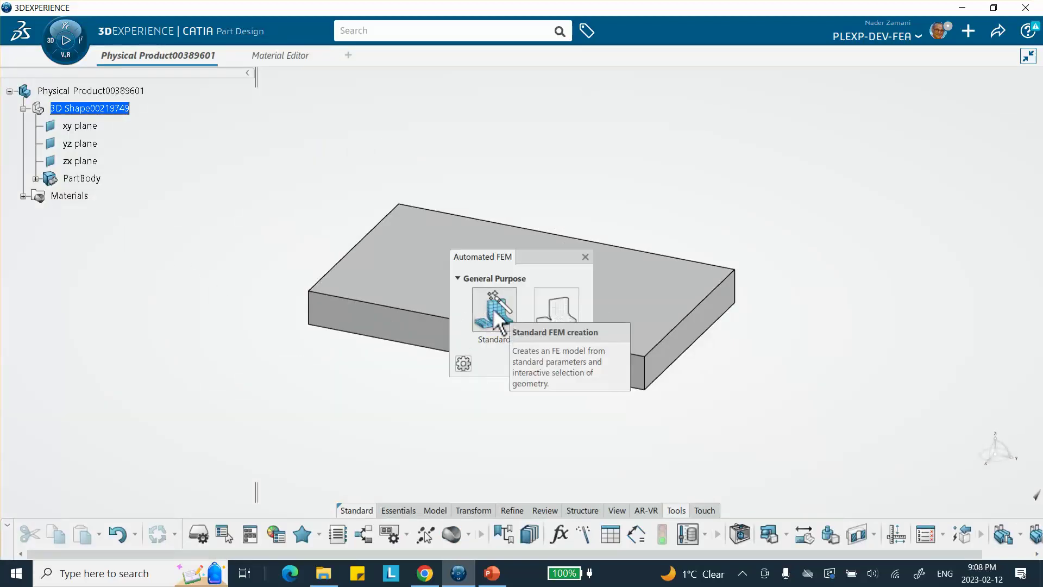
pyautogui.click(494, 311)
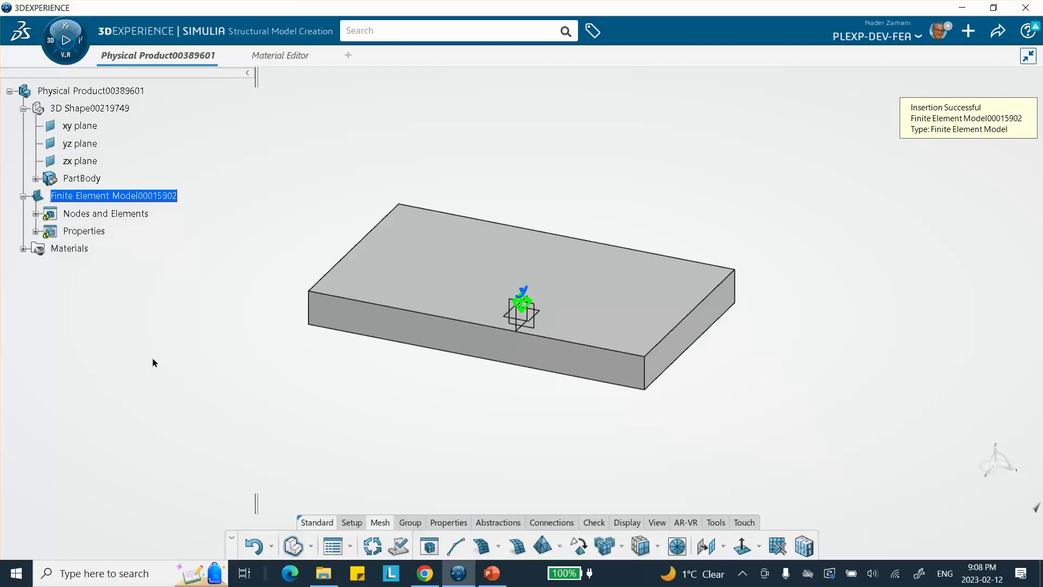
pyautogui.click(372, 545)
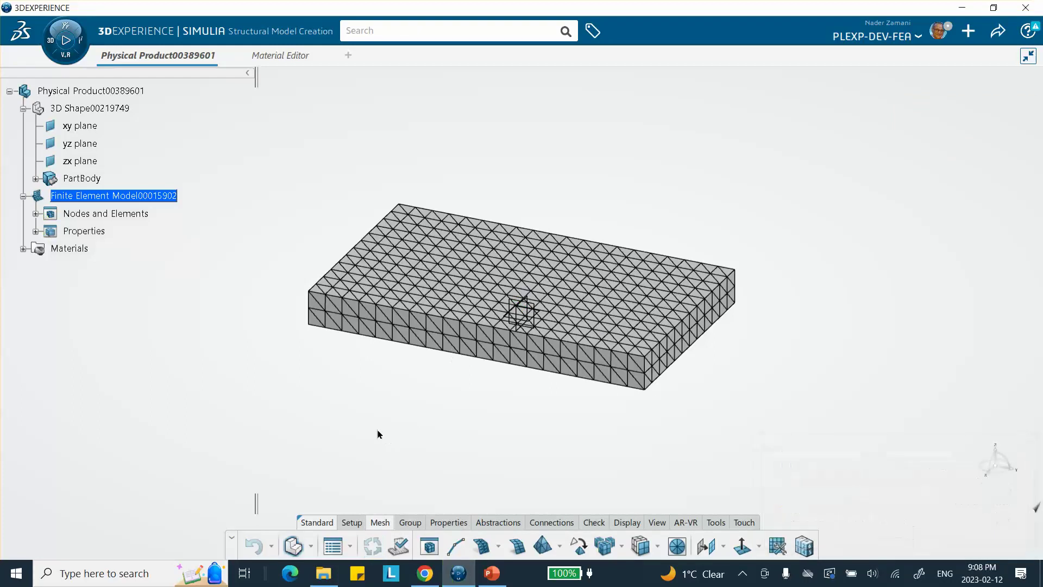
pyautogui.click(65, 27)
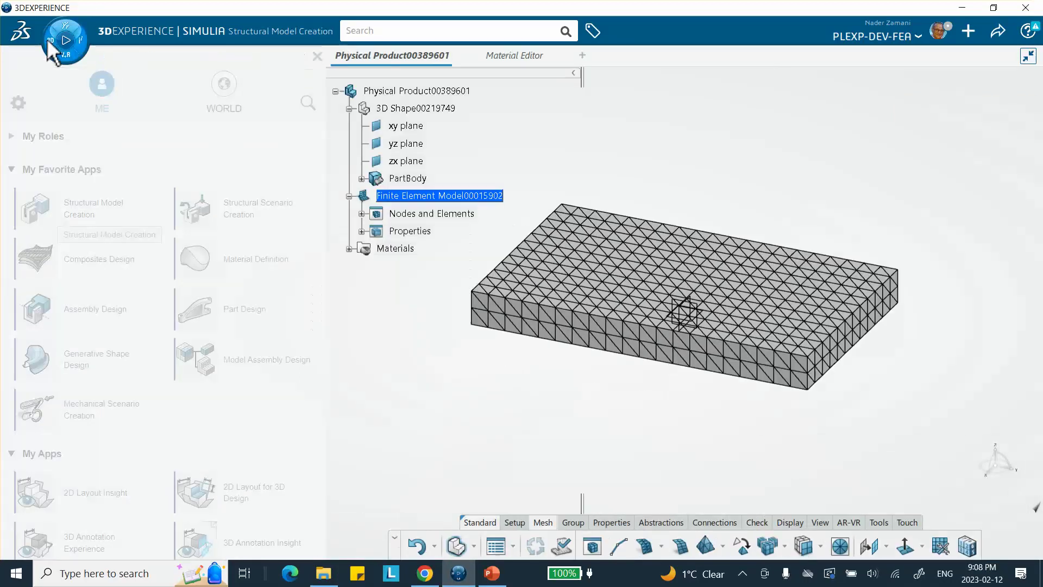
# Step: Start a Structural Scenario simulation using Finite Element Model00015902
pyautogui.click(244, 216)
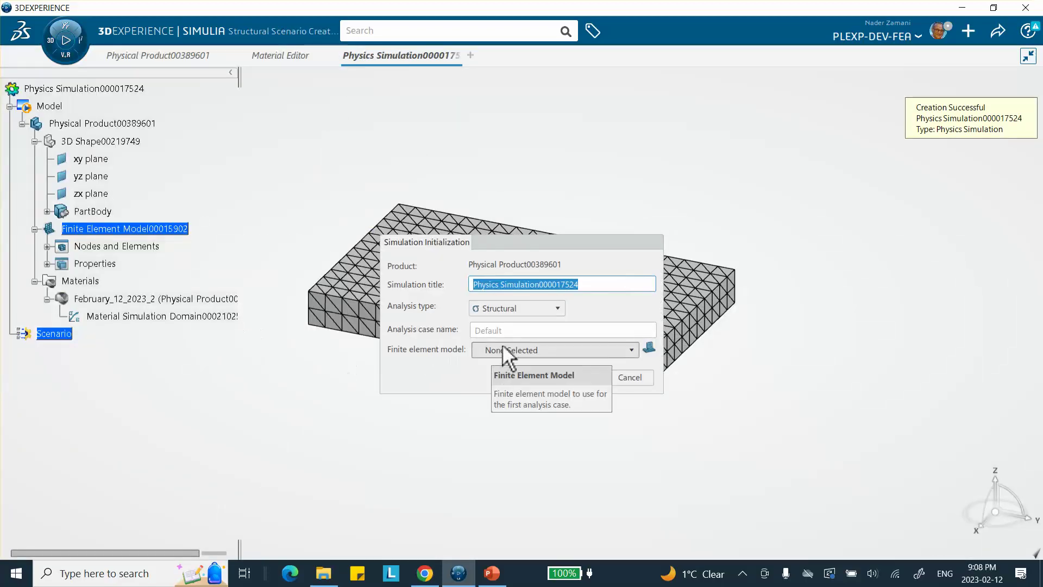
pyautogui.click(503, 347)
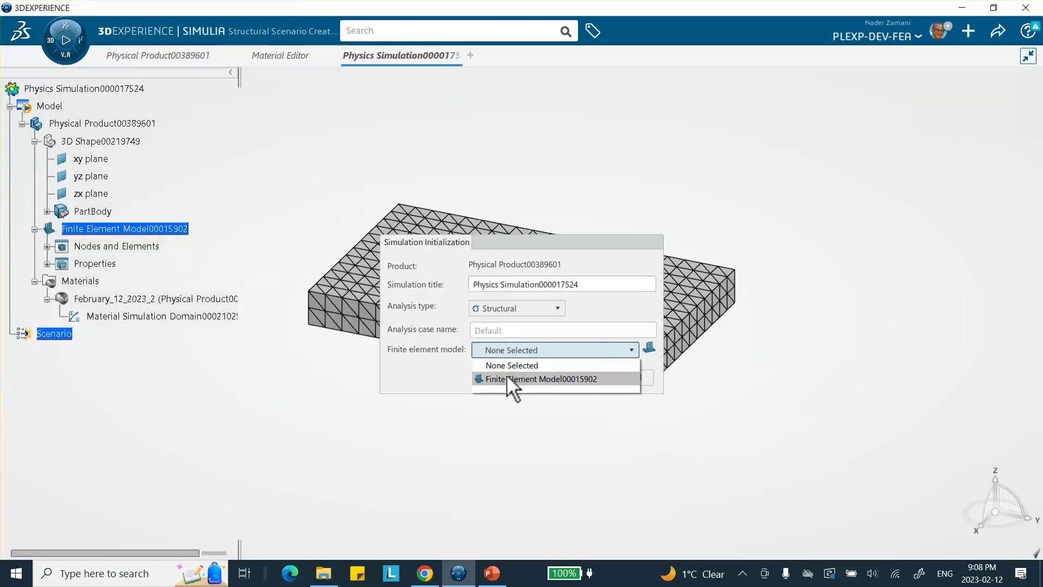
pyautogui.click(549, 377)
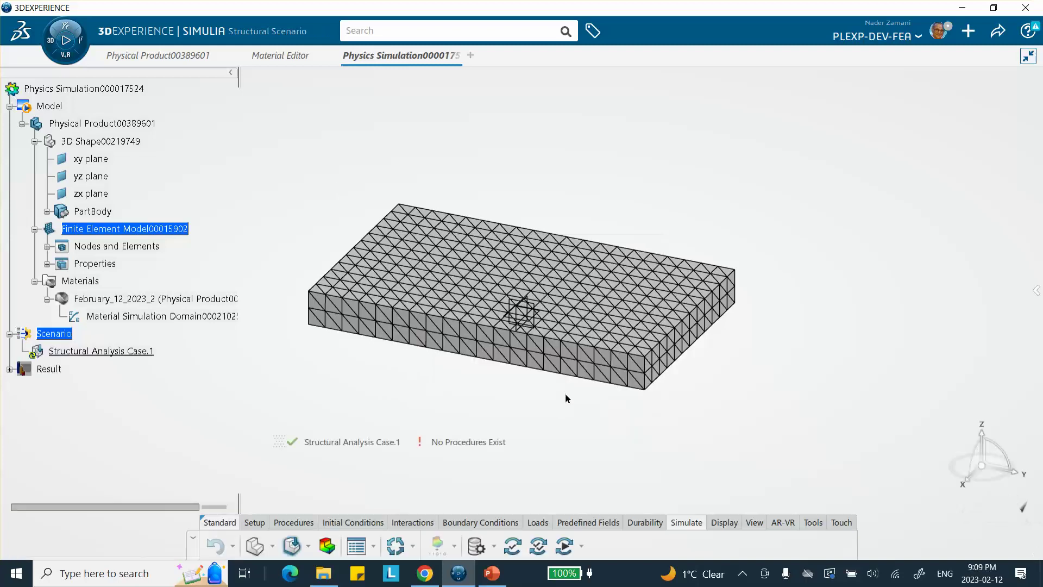
# Step: Add Static Step.1 with geometric nonlinearity left off
pyautogui.click(283, 522)
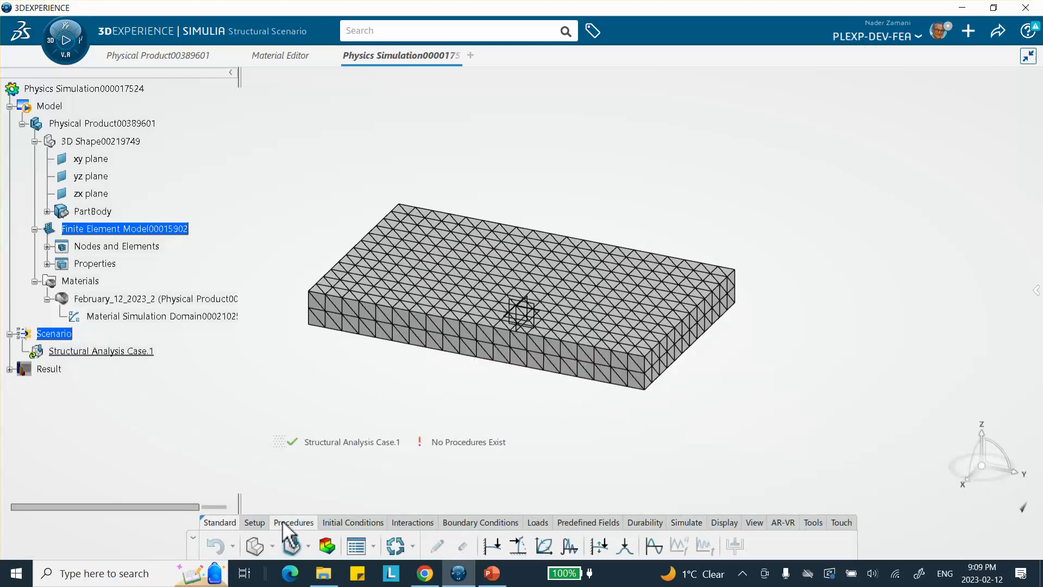
pyautogui.click(491, 545)
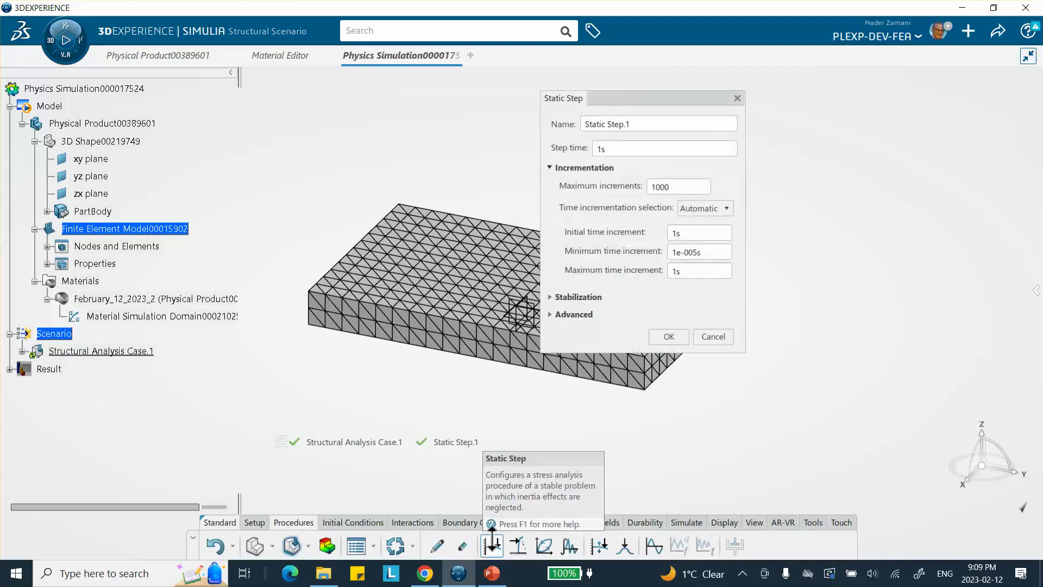
pyautogui.click(549, 314)
pyautogui.click(563, 332)
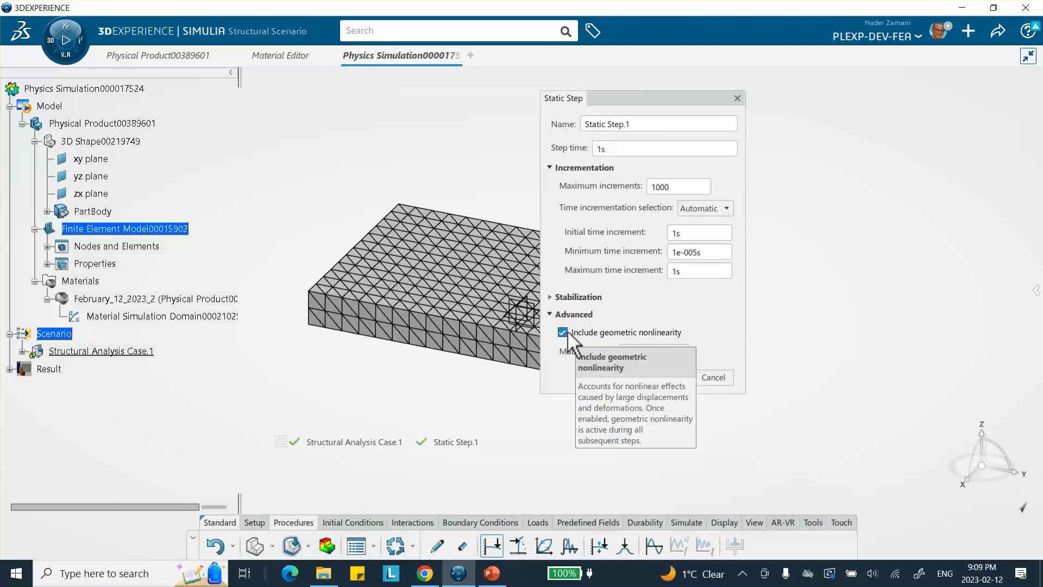
pyautogui.click(565, 332)
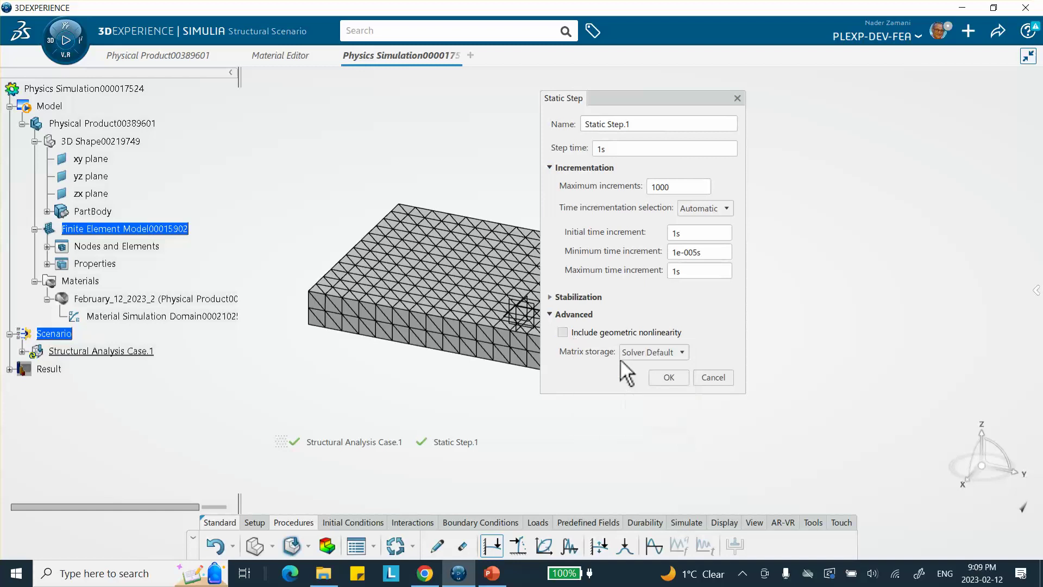
pyautogui.click(668, 377)
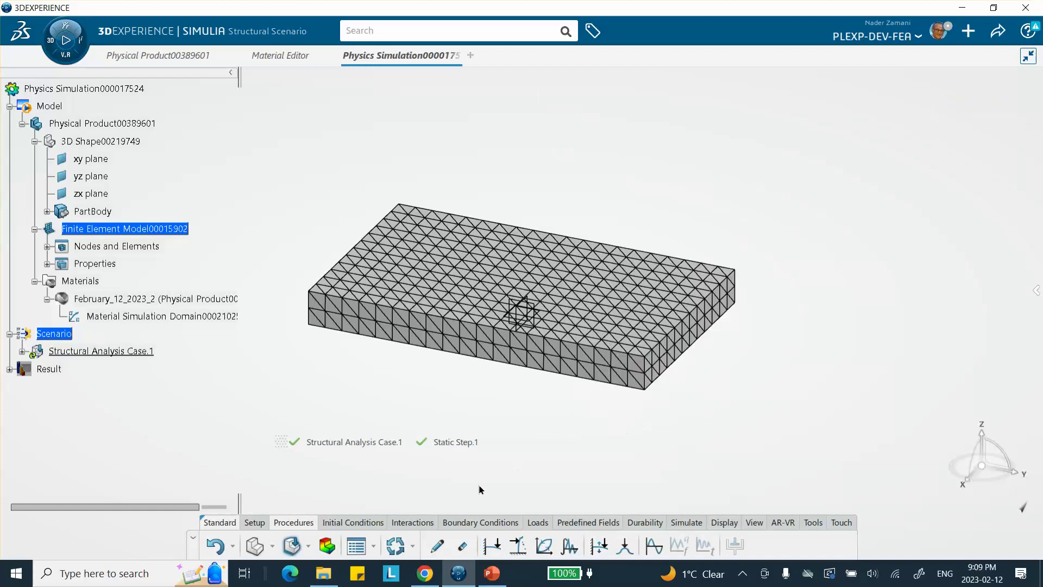
# Step: Clamp the block's left end face
pyautogui.click(488, 522)
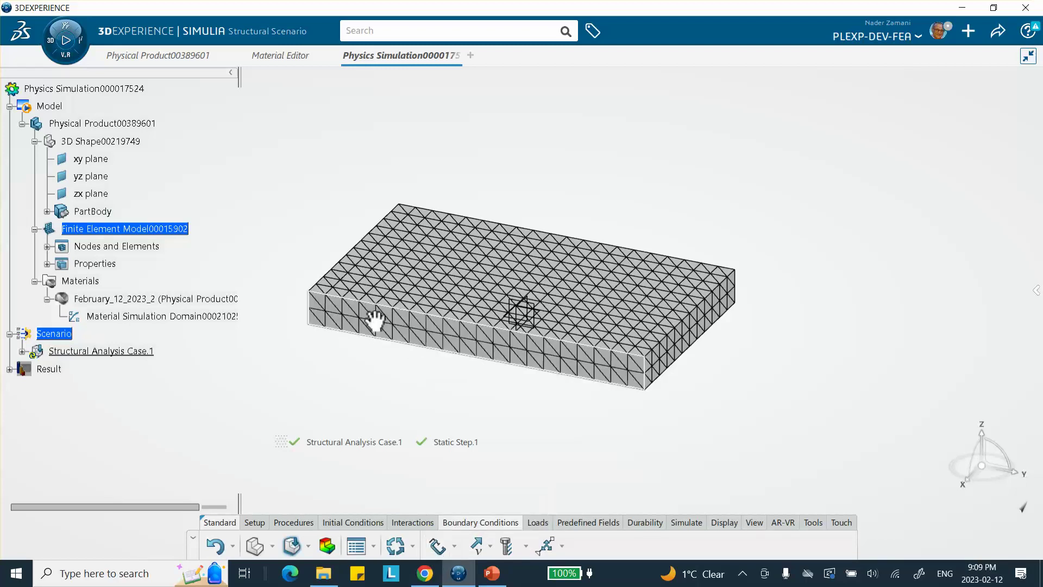
pyautogui.moveTo(377, 318); pyautogui.dragTo(550, 343, button='middle')
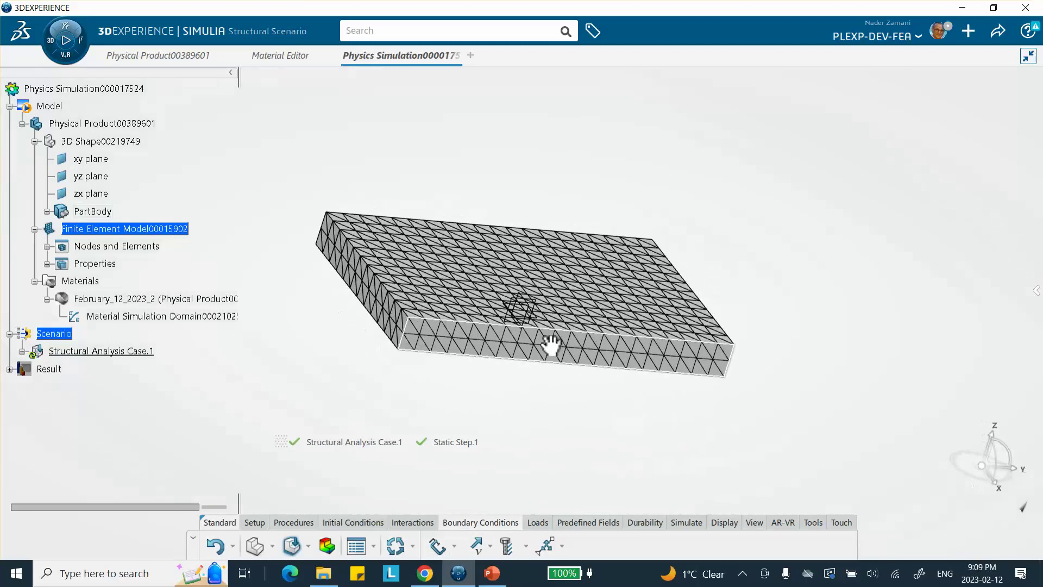
pyautogui.click(437, 546)
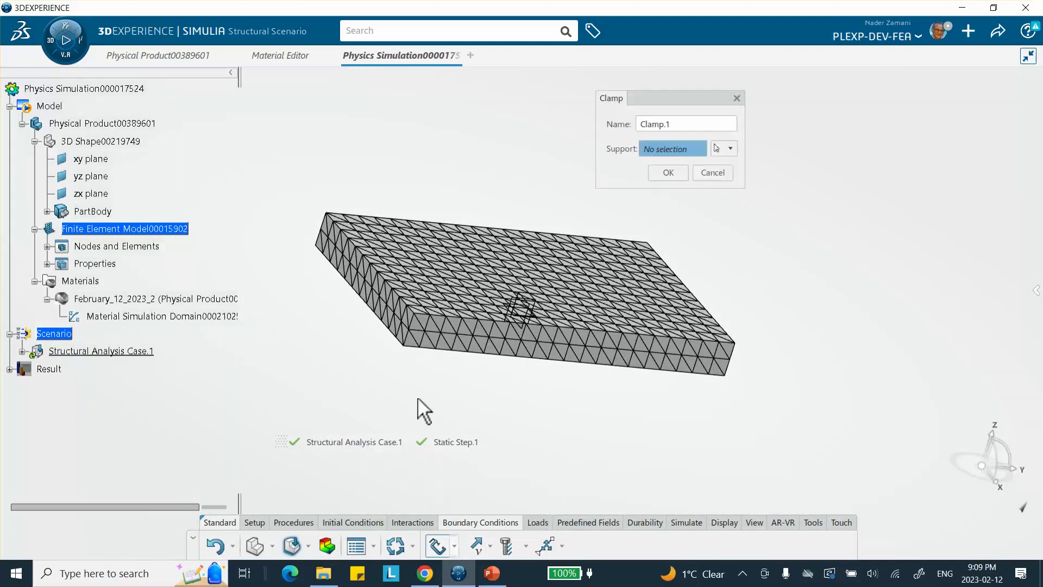
pyautogui.click(399, 315)
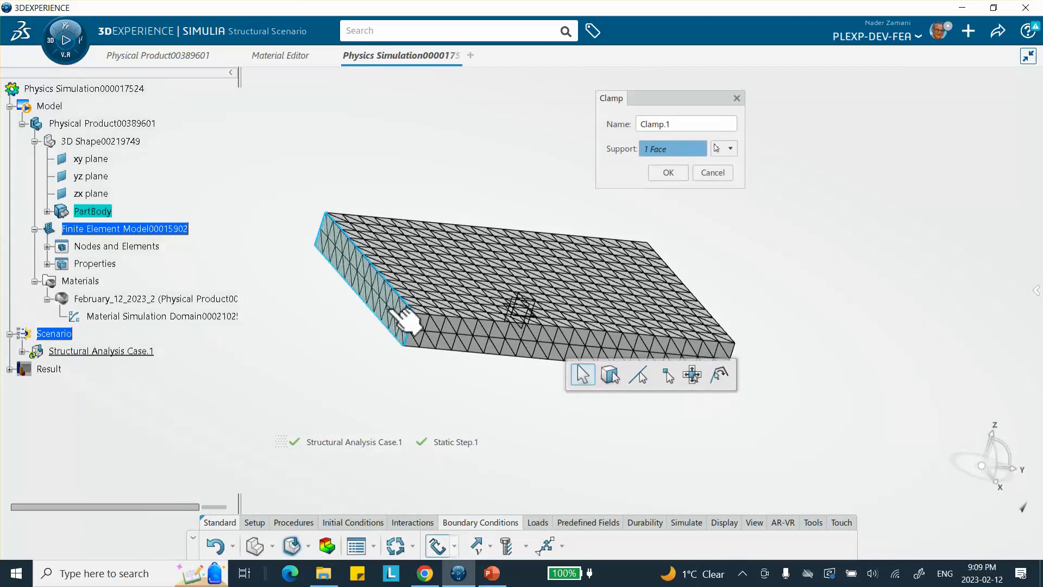
pyautogui.click(667, 173)
pyautogui.moveTo(687, 259); pyautogui.dragTo(733, 307, button='middle')
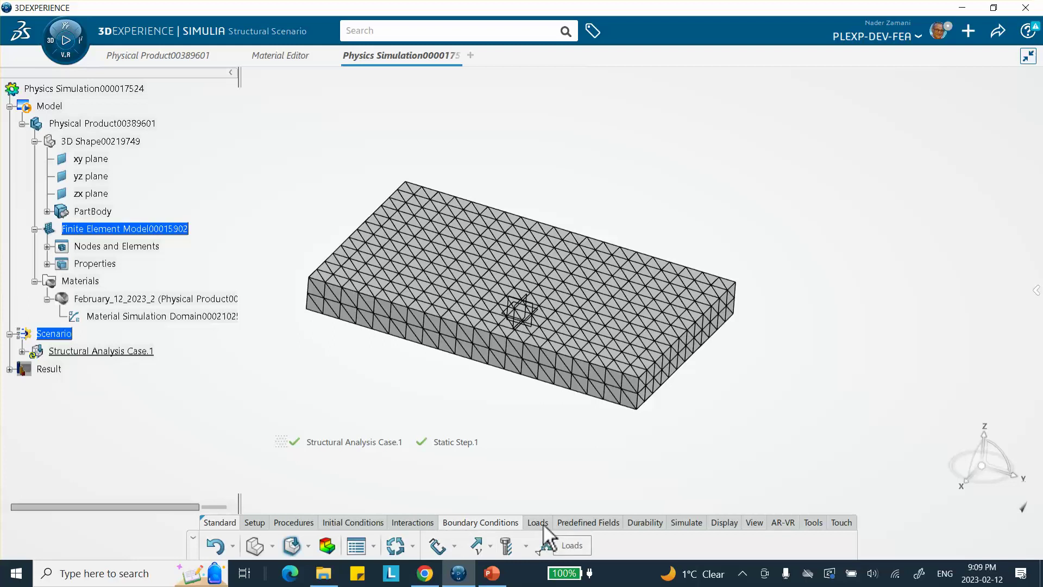
# Step: Apply a 10000 N_m2 pressure load, Pressure.1, to the block's top face
pyautogui.click(525, 524)
pyautogui.click(474, 545)
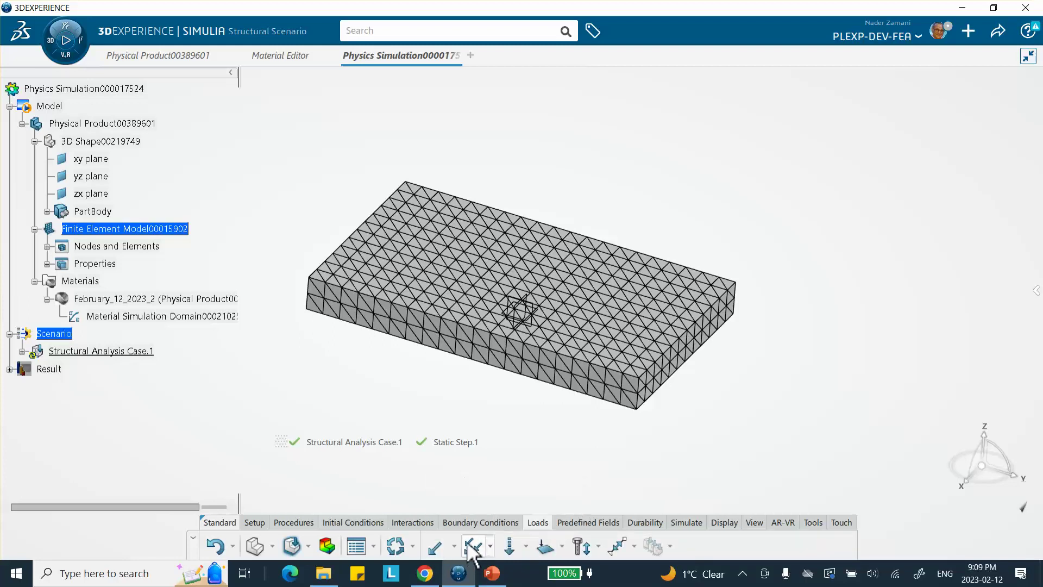
pyautogui.click(538, 274)
pyautogui.click(689, 169)
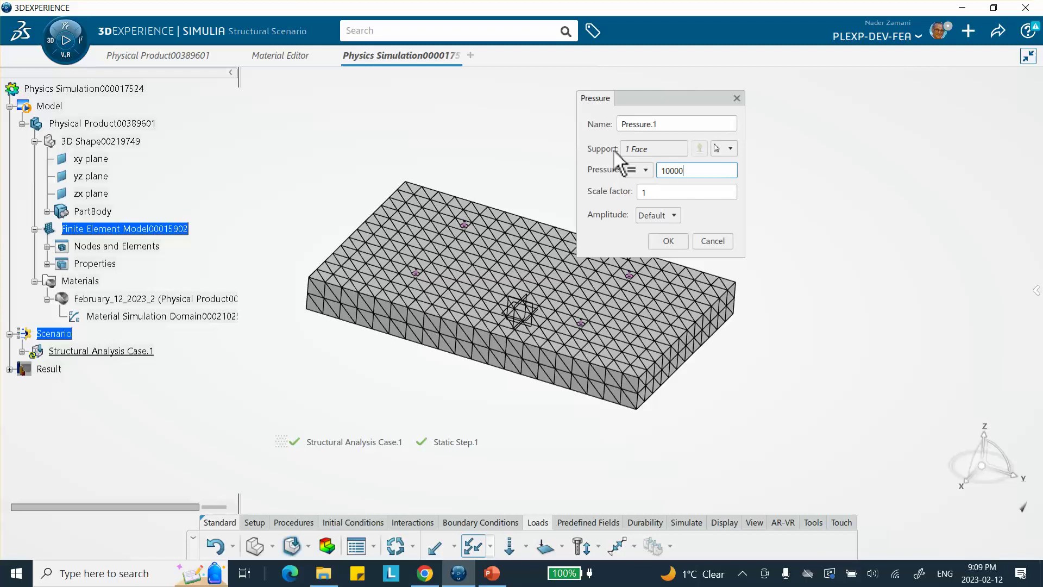
pyautogui.click(668, 240)
pyautogui.moveTo(559, 434); pyautogui.dragTo(578, 417, button='middle')
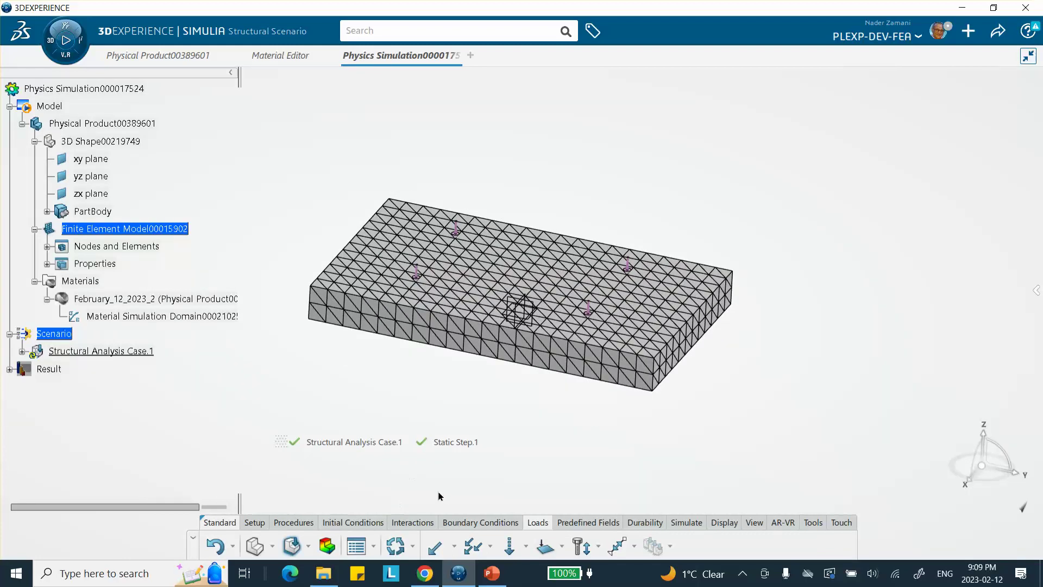
# Step: Run the simulation checks on the model and scenario
pyautogui.click(686, 522)
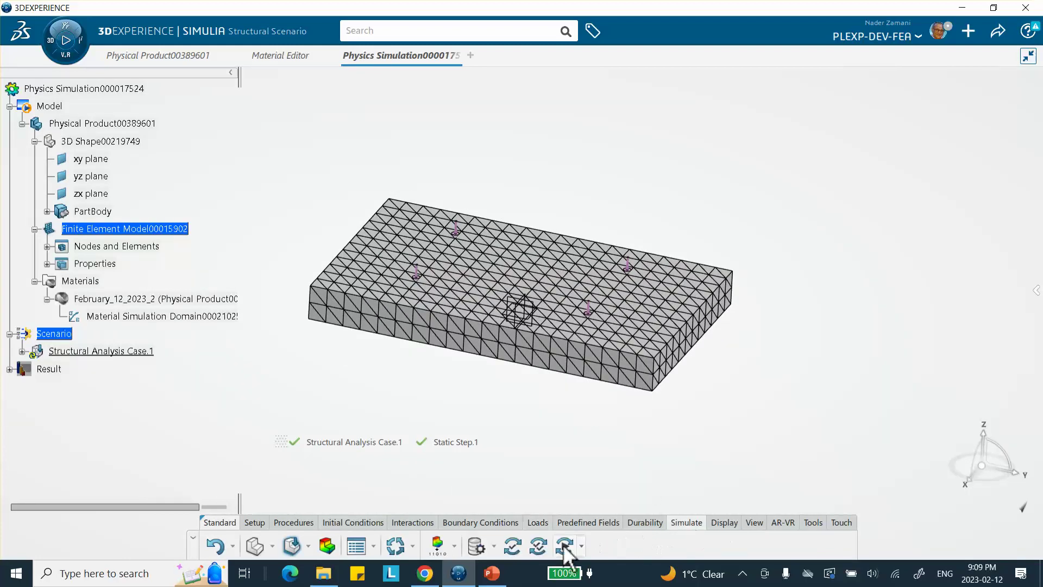
pyautogui.click(512, 548)
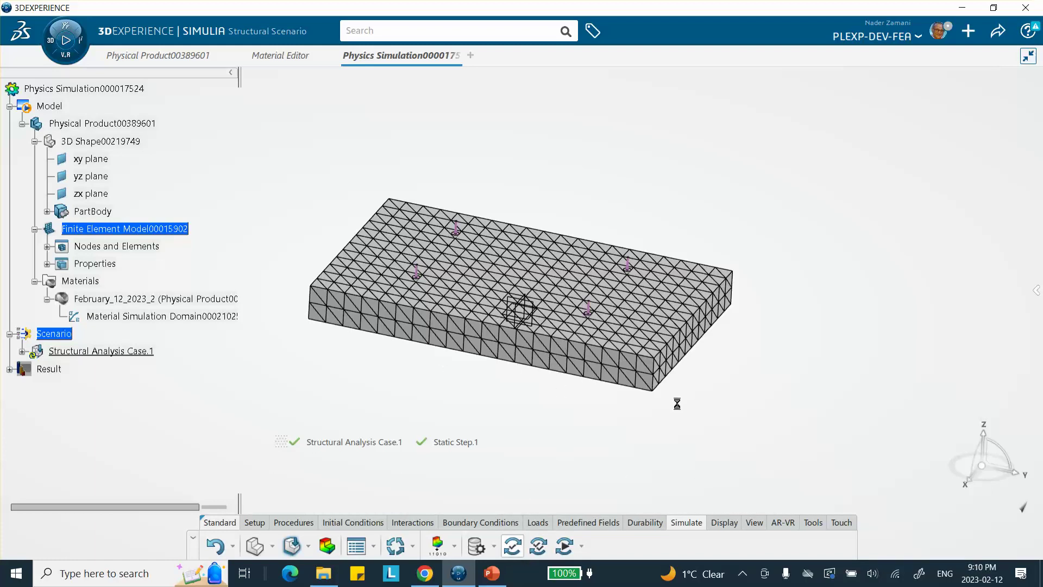
pyautogui.click(708, 463)
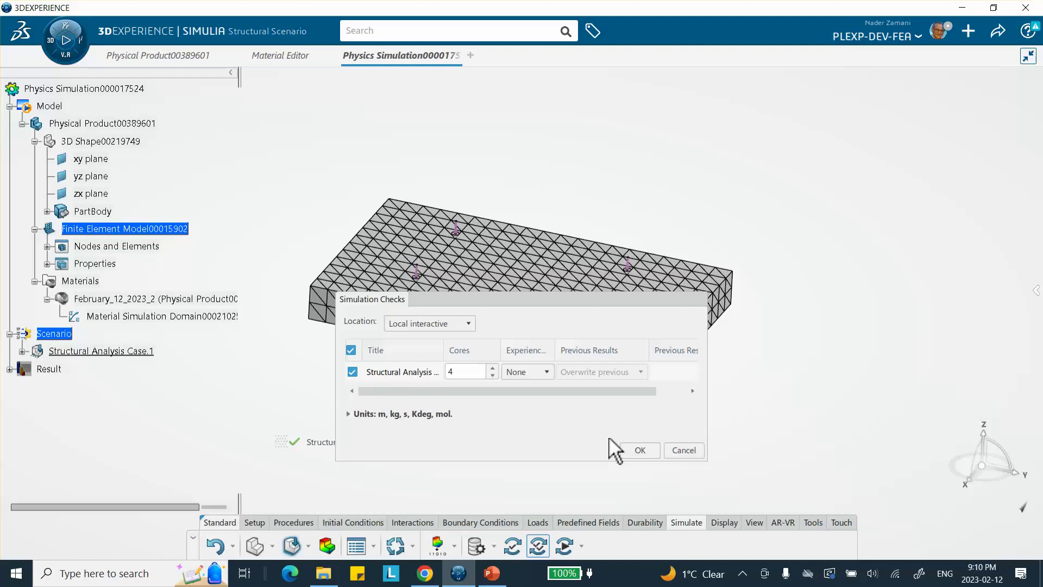
pyautogui.click(632, 455)
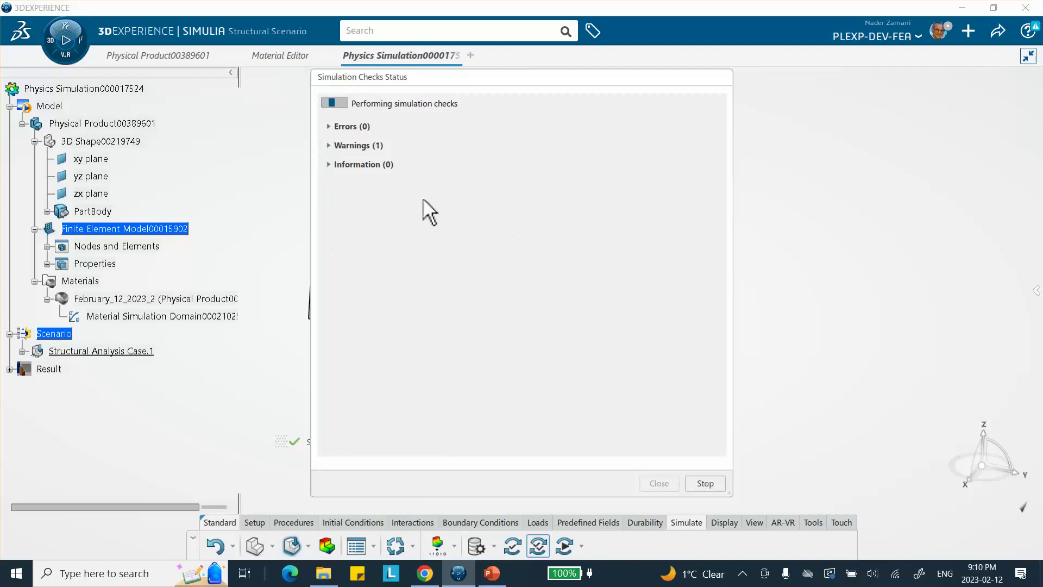
# Step: Read the single warning about the removed cf output request, then open the Simulate dialog
pyautogui.click(328, 145)
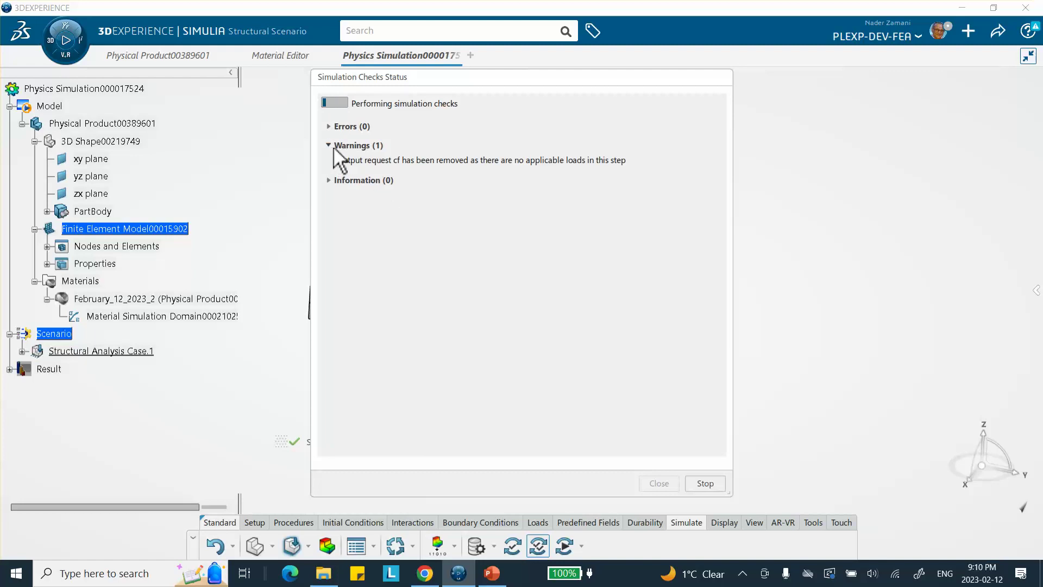
pyautogui.click(333, 145)
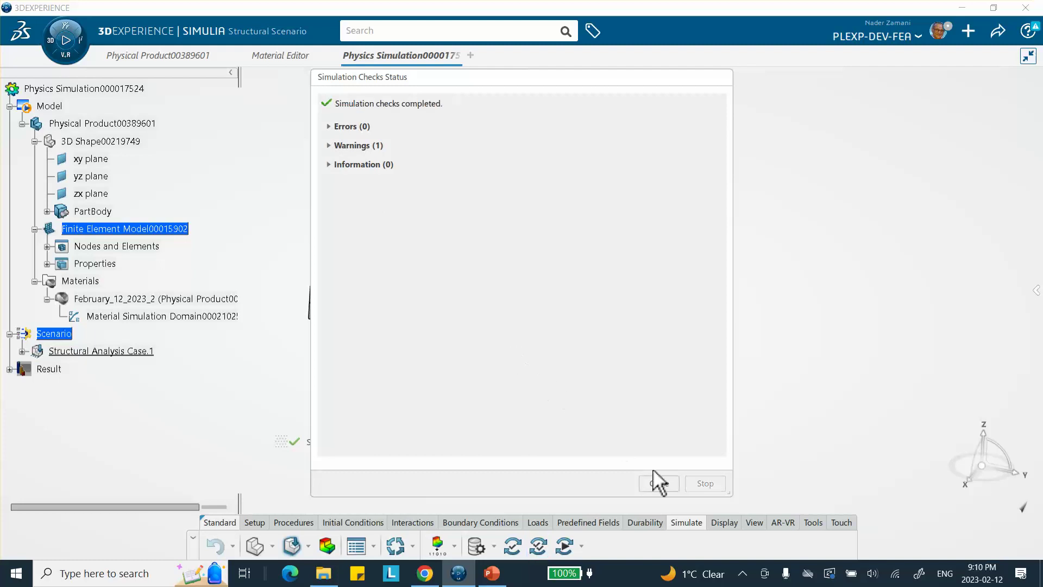
pyautogui.click(659, 484)
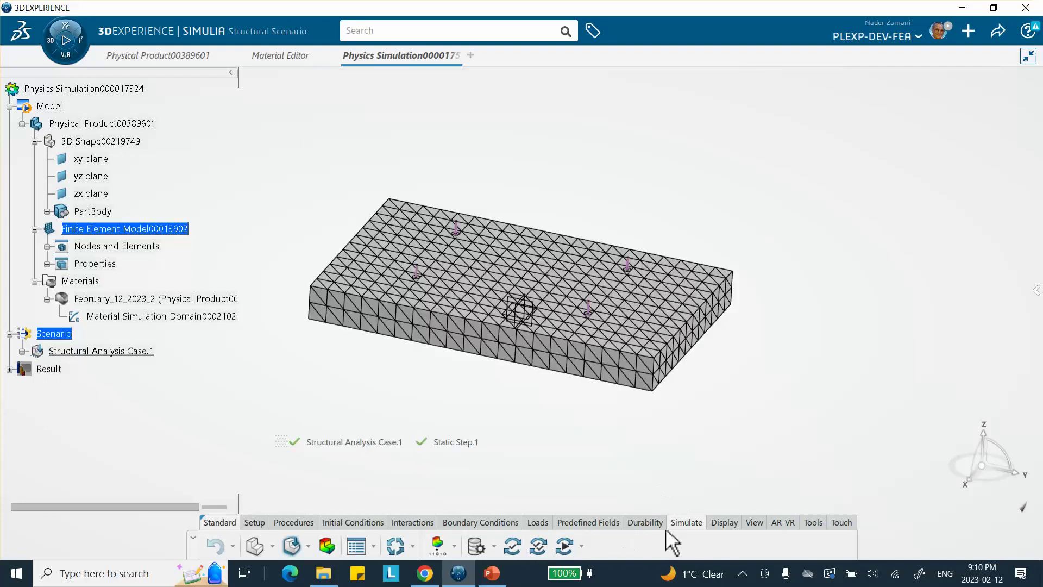
pyautogui.click(561, 550)
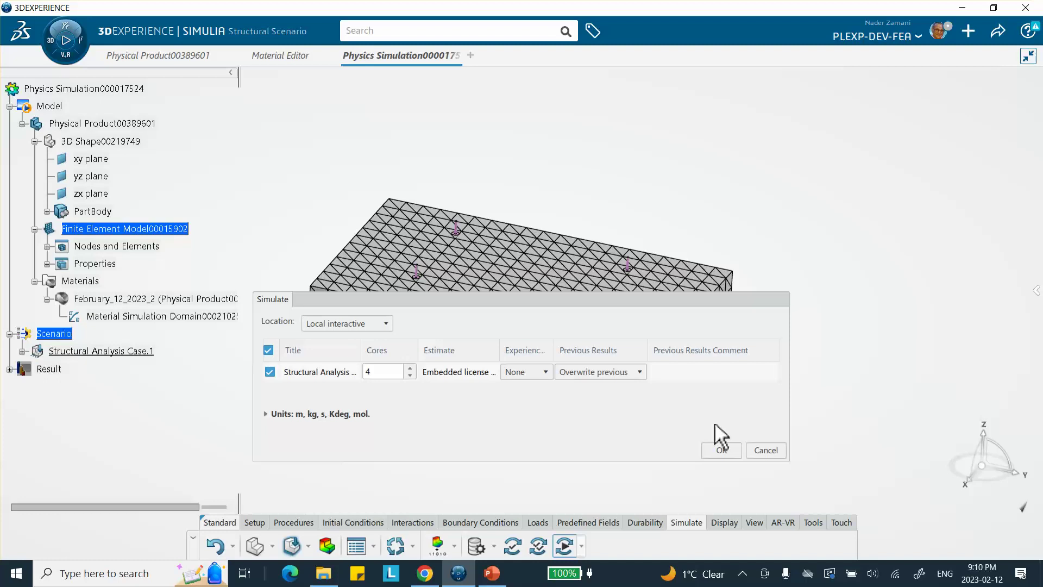
# Step: Solve Structural Analysis Case.1, then preview Von Mises stress at frame 2 and return to frame 1
pyautogui.click(716, 449)
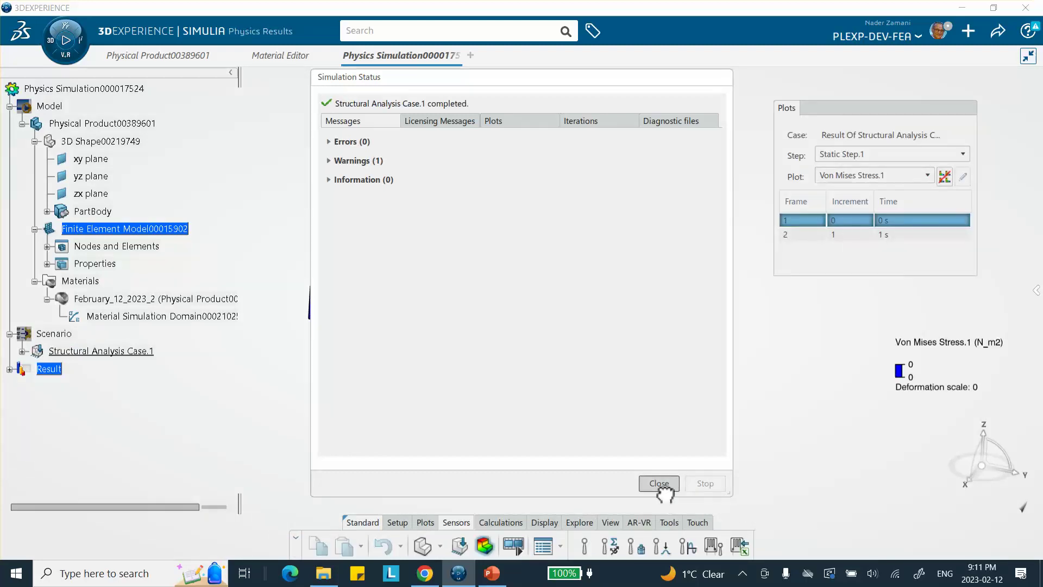
pyautogui.click(658, 483)
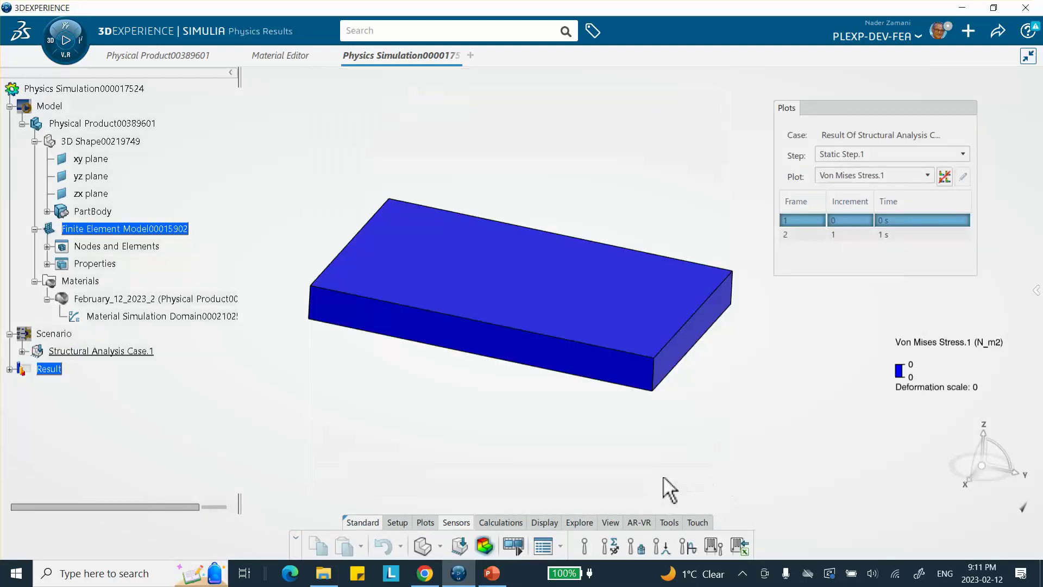
pyautogui.click(802, 234)
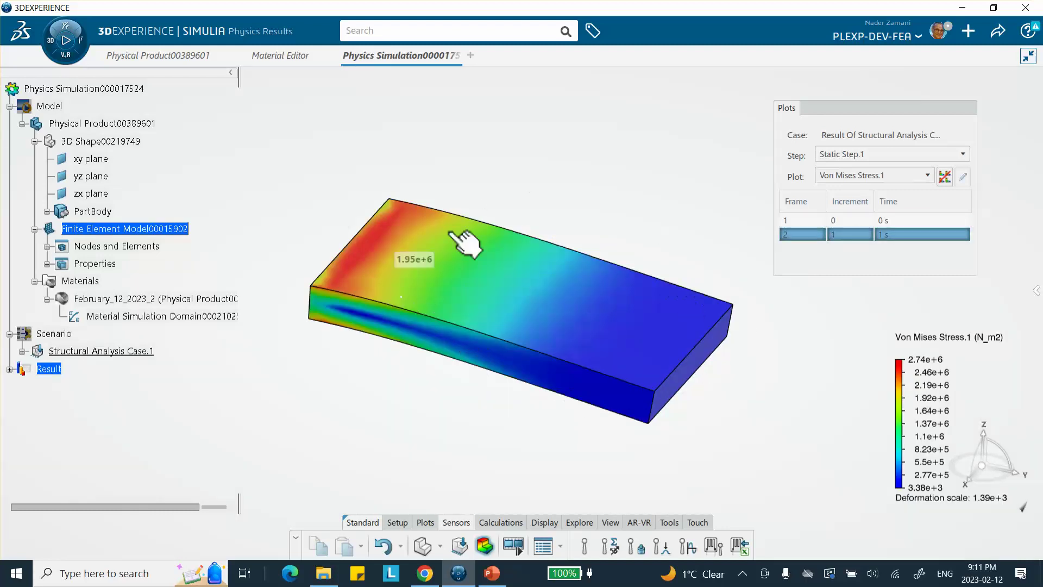
pyautogui.click(807, 220)
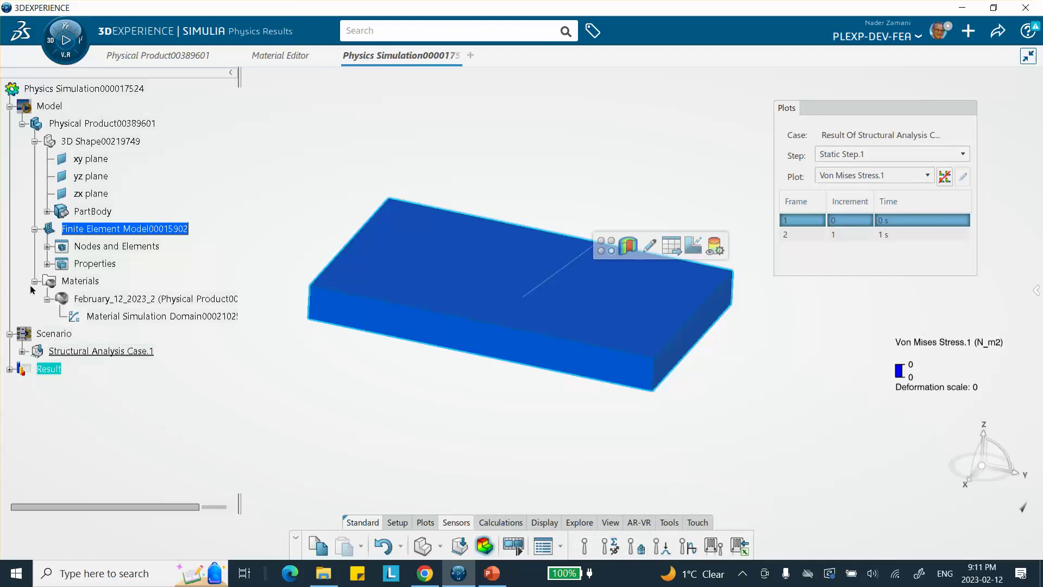
# Step: Check that Output.1 requests only RF and CF forces, then cancel without changes
pyautogui.click(21, 351)
pyautogui.scroll(-2, 190, 348)
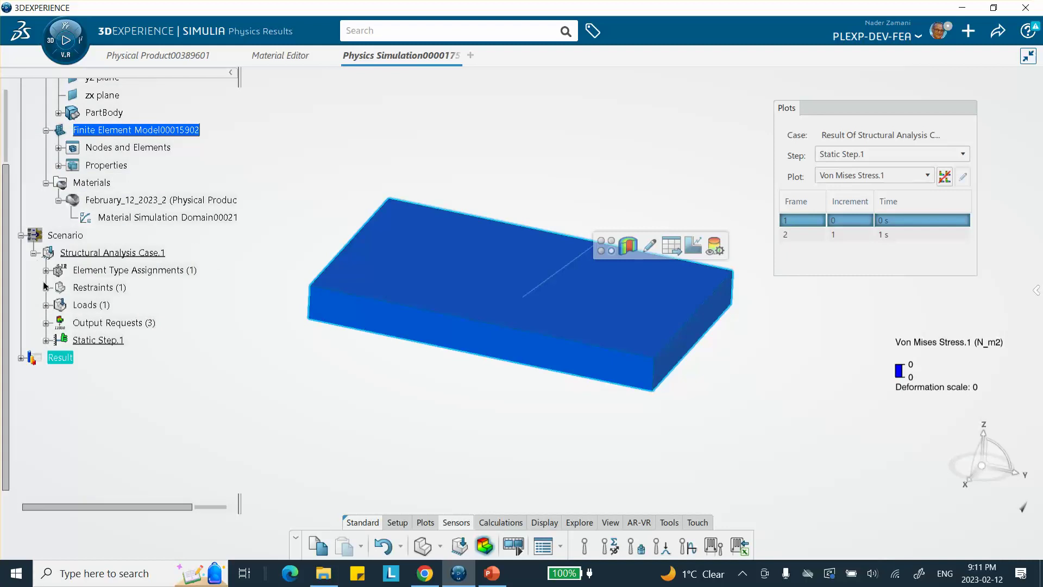
pyautogui.click(46, 323)
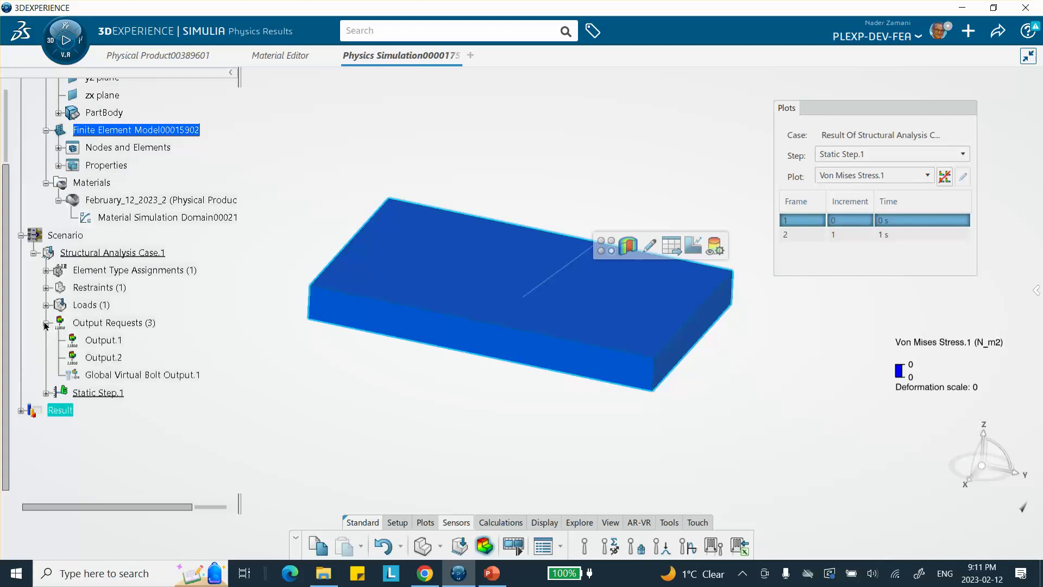
pyautogui.click(104, 341)
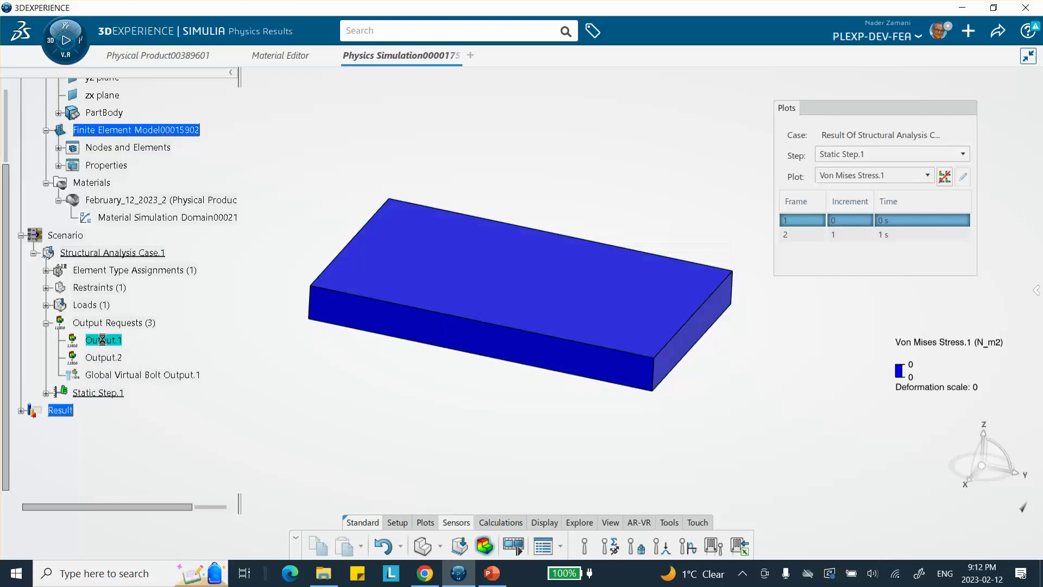
pyautogui.doubleClick(104, 340)
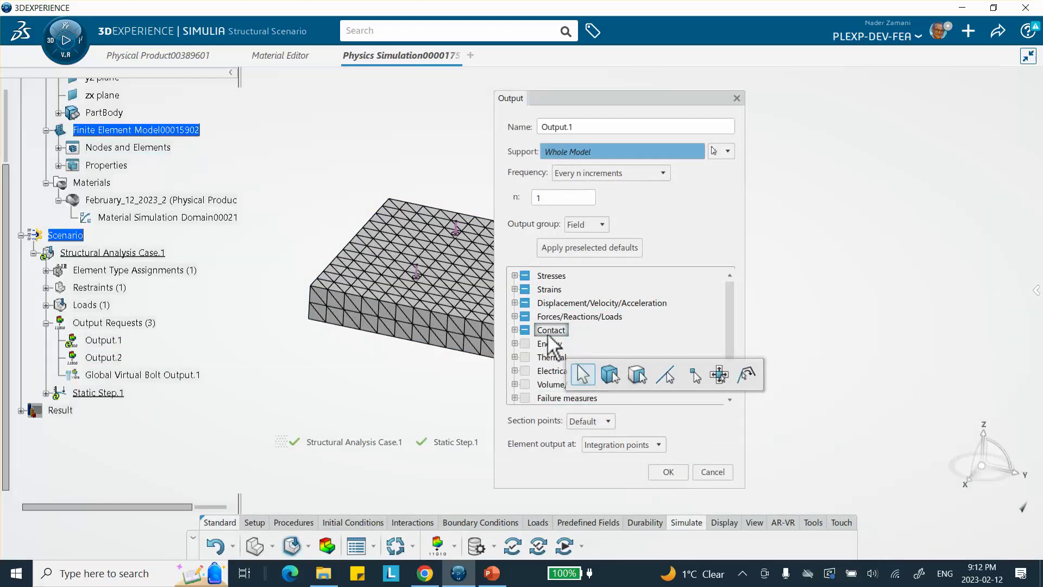
pyautogui.click(515, 317)
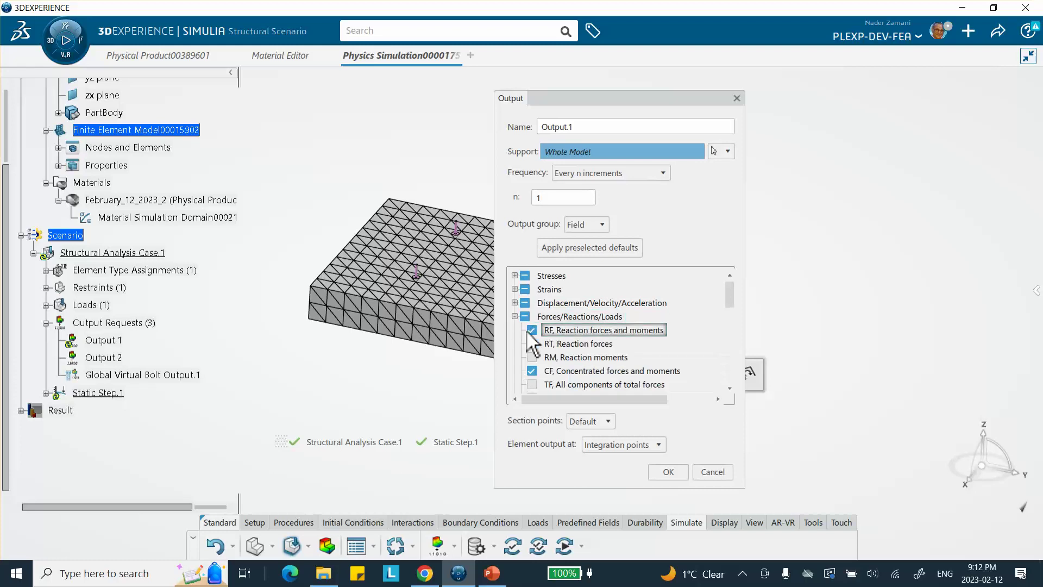
pyautogui.moveTo(731, 305); pyautogui.dragTo(731, 324)
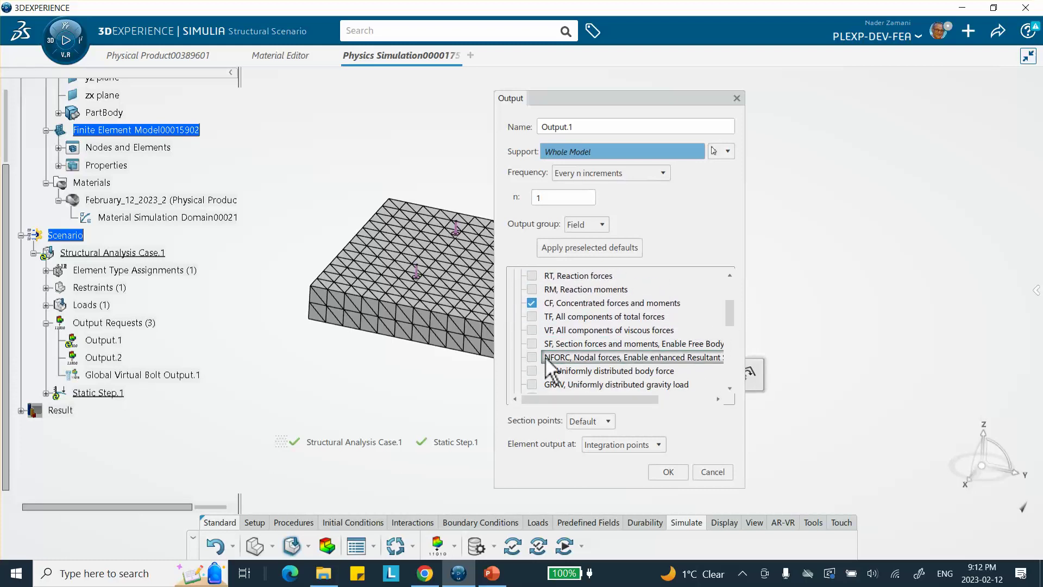
pyautogui.click(712, 471)
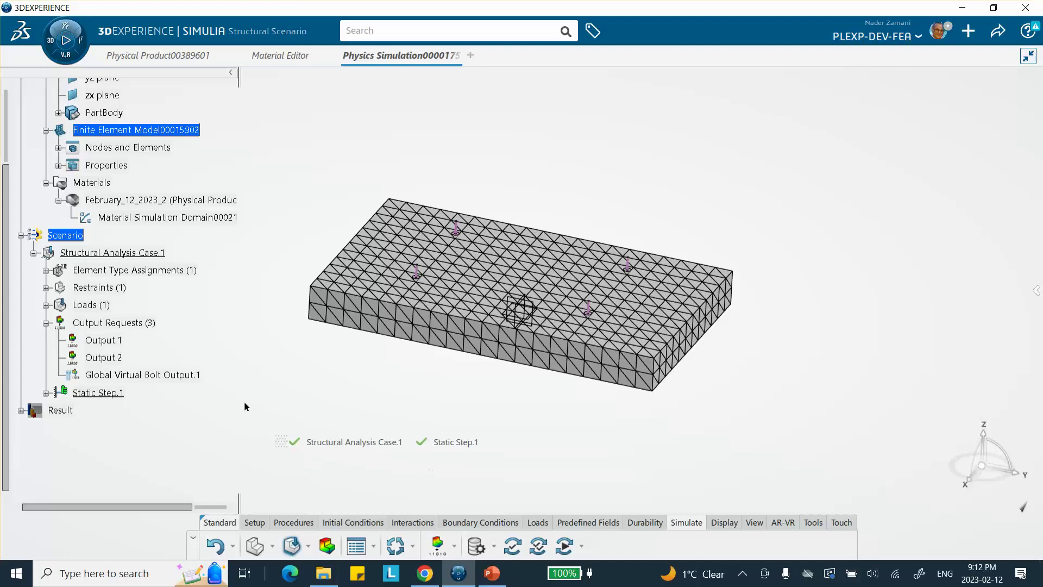
# Step: Open the results and expand the result's Sensors down to Reaction Force.1
pyautogui.click(327, 545)
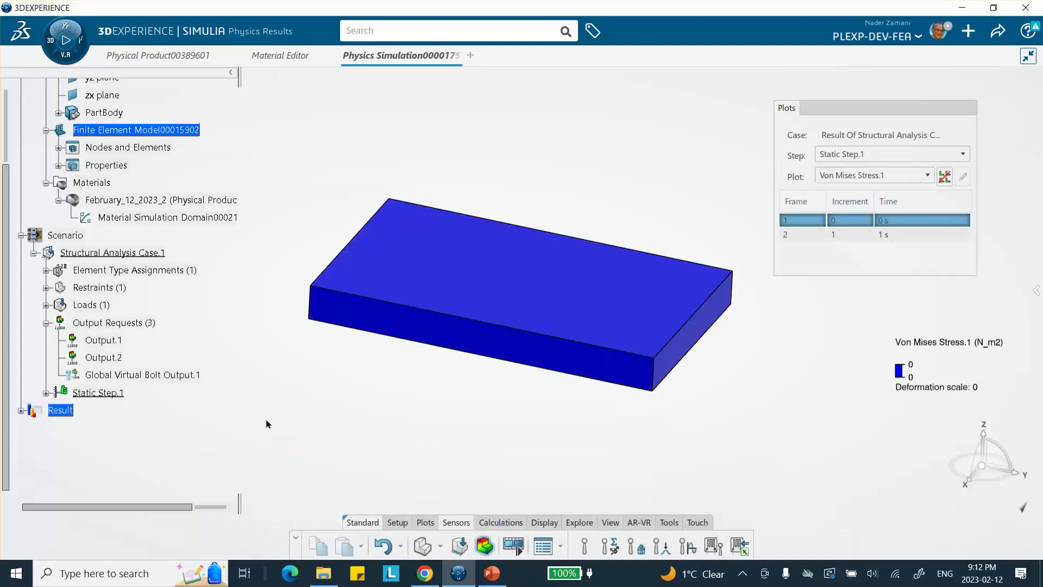
pyautogui.click(21, 411)
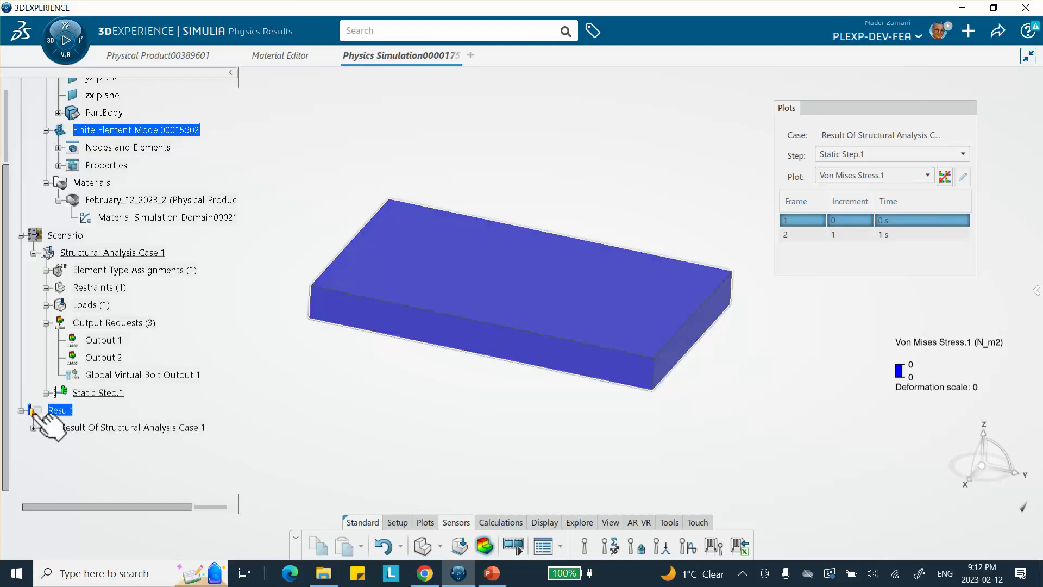
pyautogui.click(34, 427)
pyautogui.scroll(-1, 133, 394)
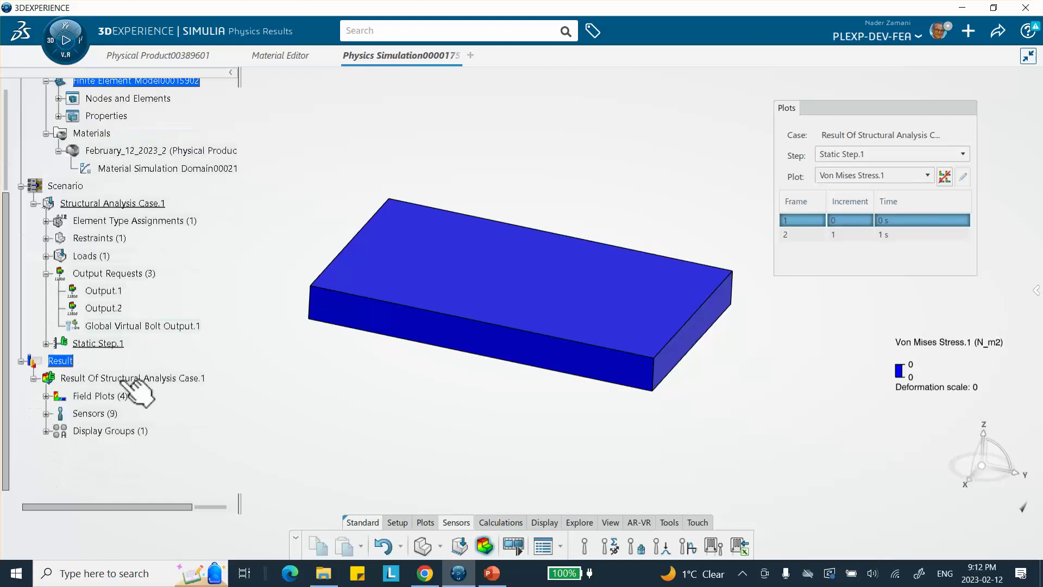
pyautogui.click(46, 413)
pyautogui.scroll(-1, 144, 361)
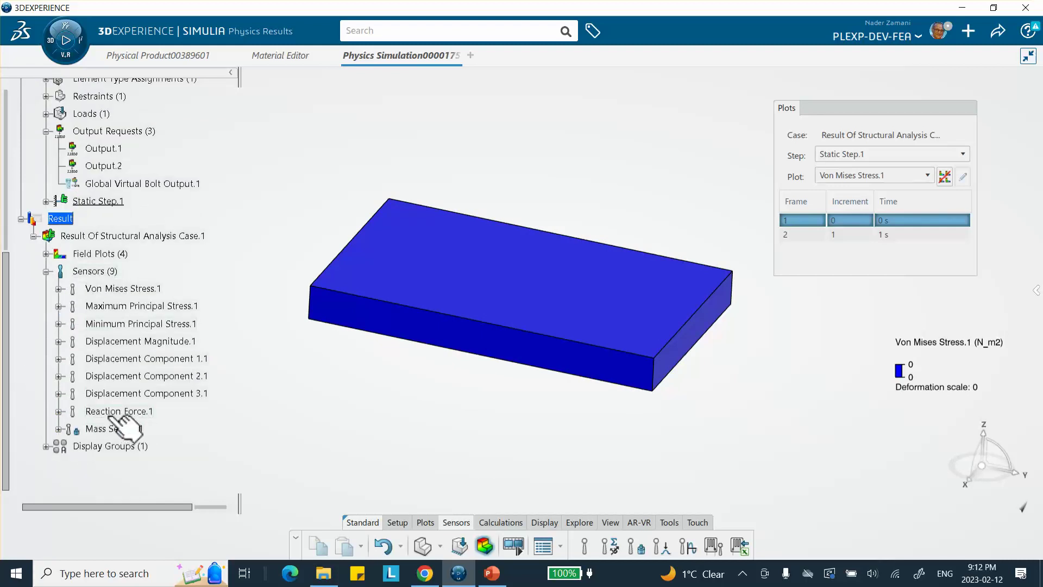
pyautogui.click(59, 412)
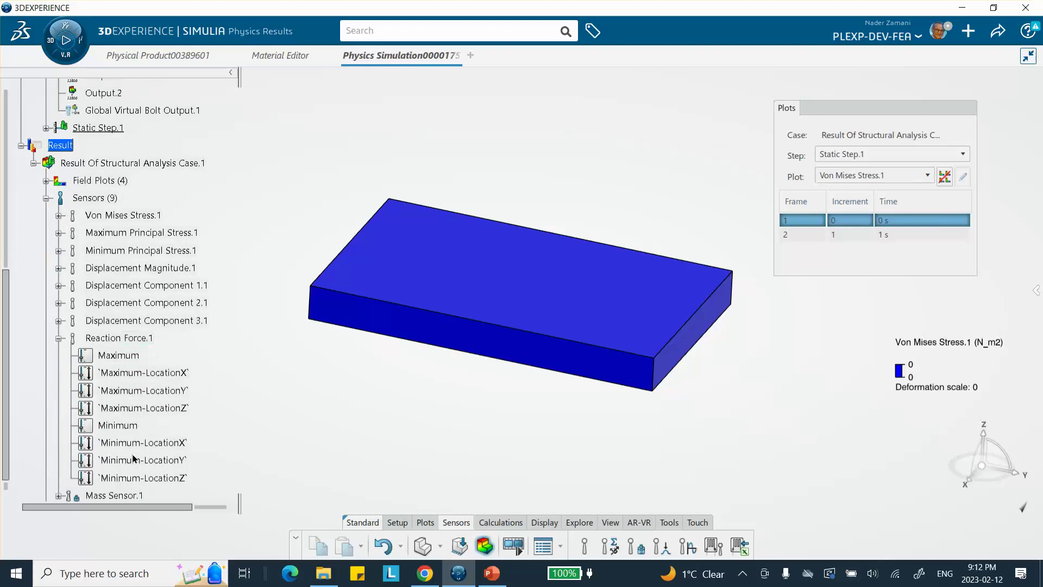
# Step: Read Reaction Force.1's maximum of 52.658 N and its Y location of -100 mm
pyautogui.doubleClick(136, 356)
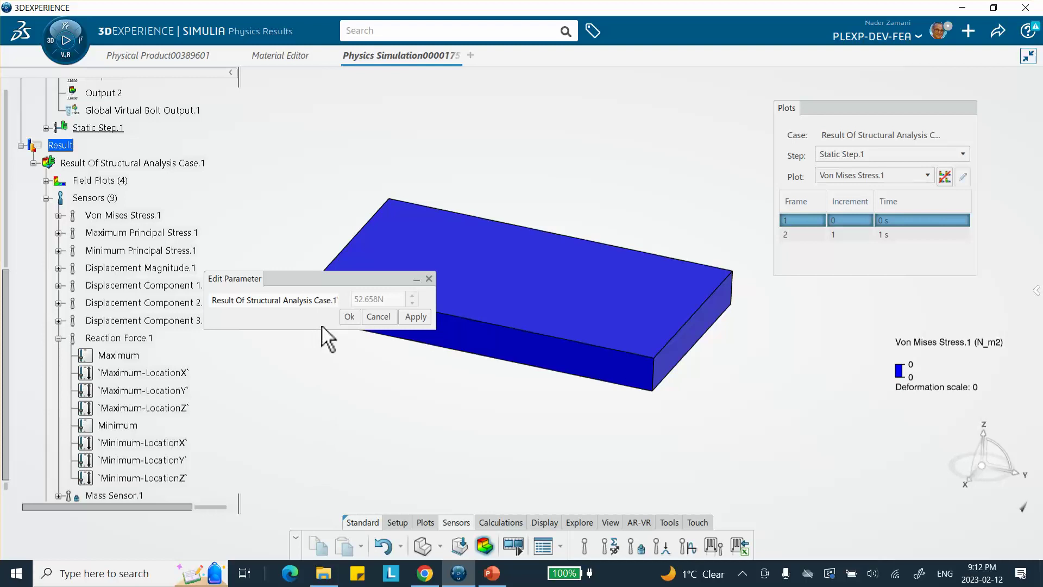
pyautogui.click(349, 317)
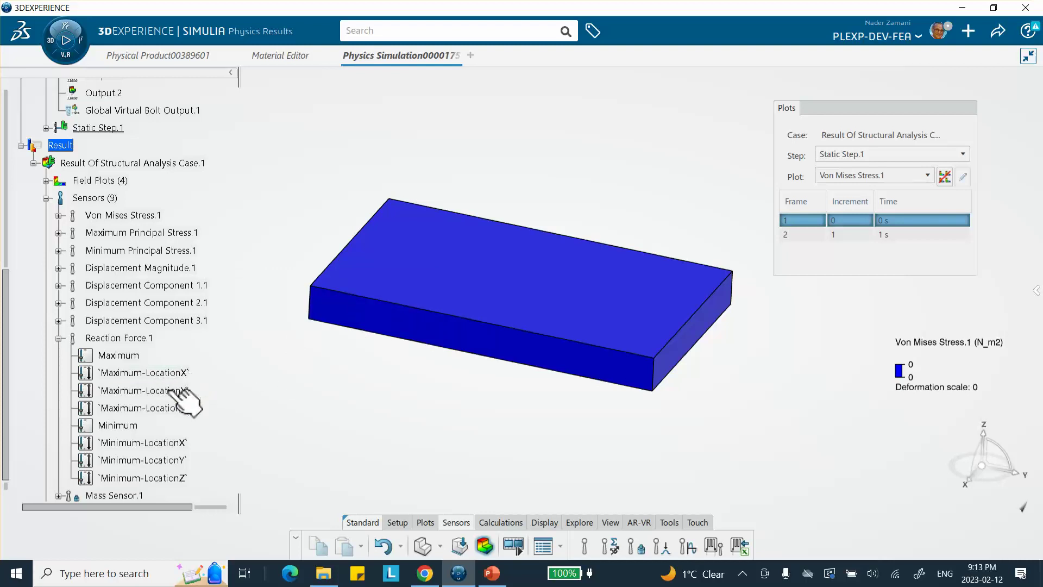
pyautogui.doubleClick(170, 390)
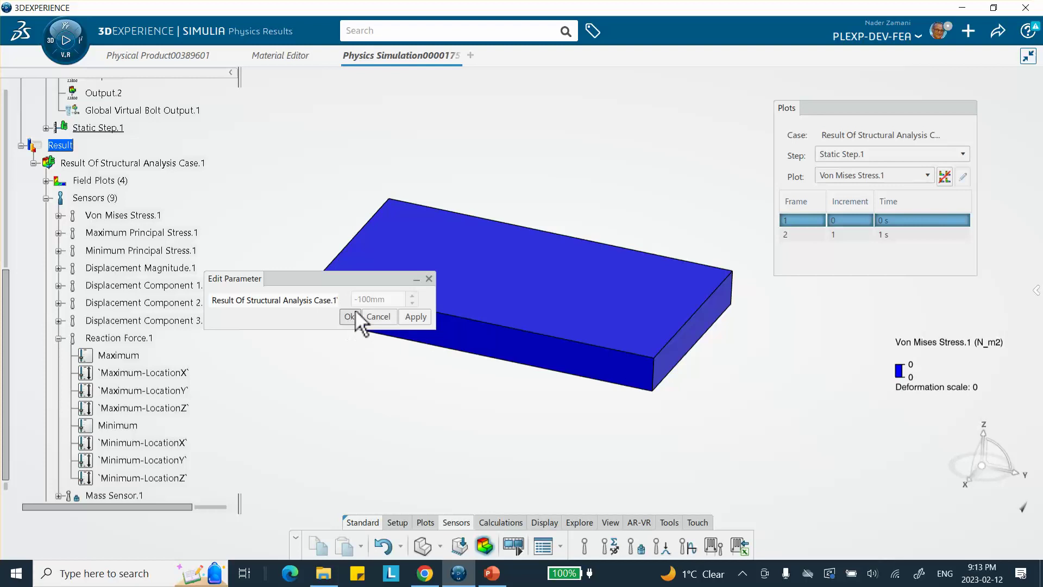
pyautogui.press('Return')
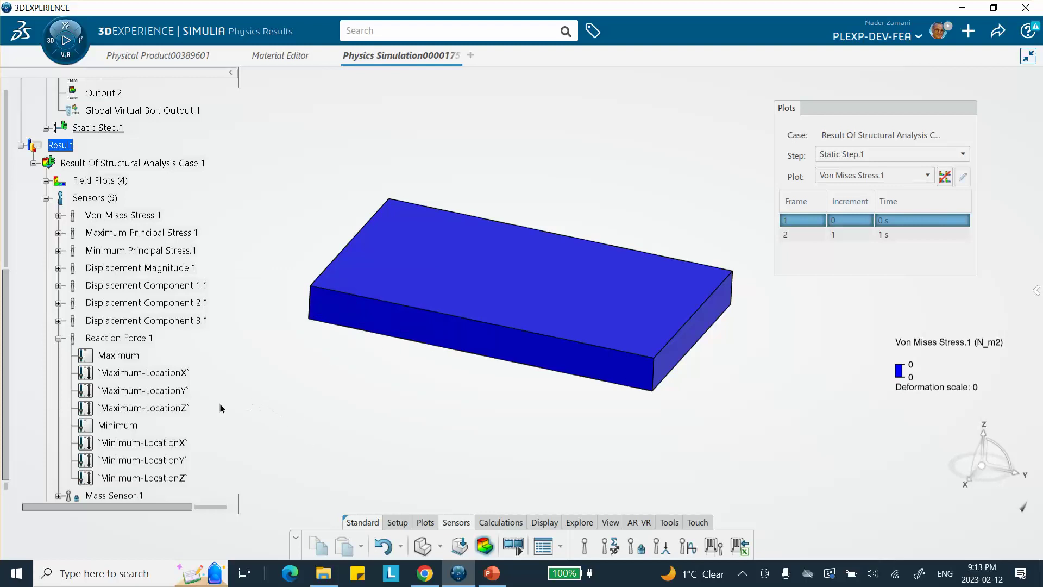
# Step: Try adding a resultant force sensor and dismiss the missing NFORC output warning
pyautogui.scroll(-1, 152, 401)
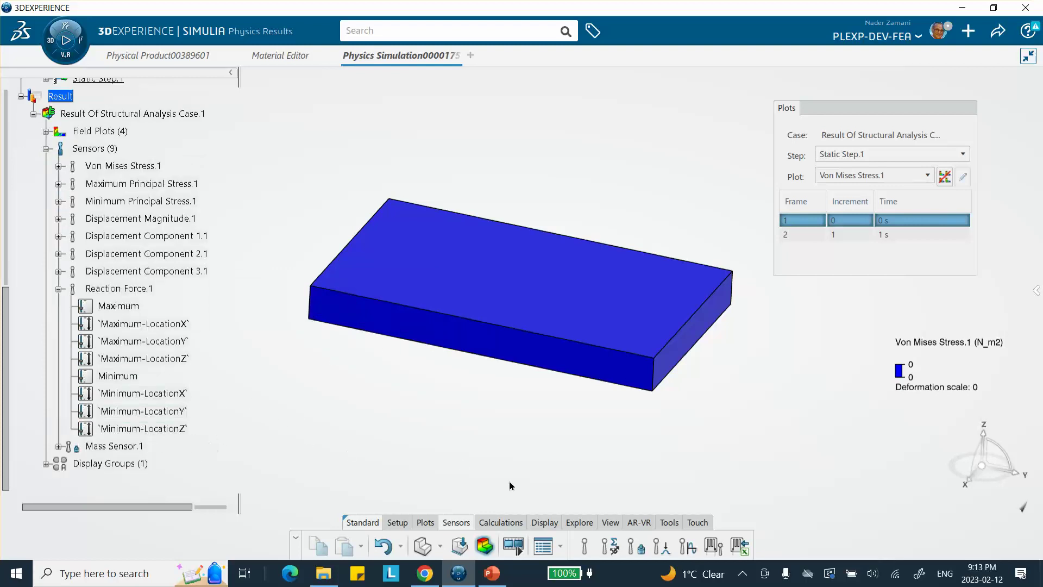
pyautogui.click(610, 548)
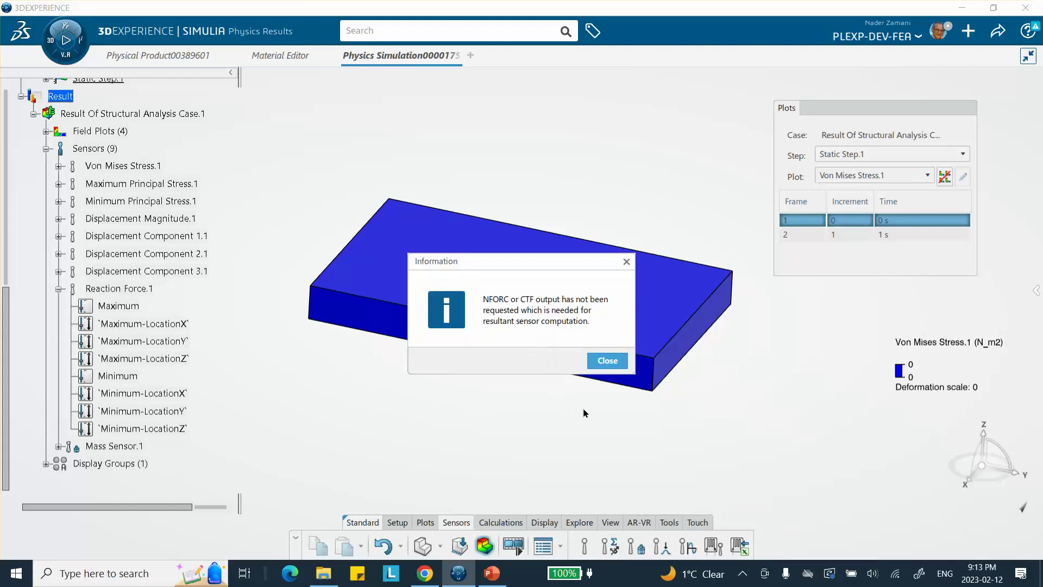
pyautogui.click(607, 361)
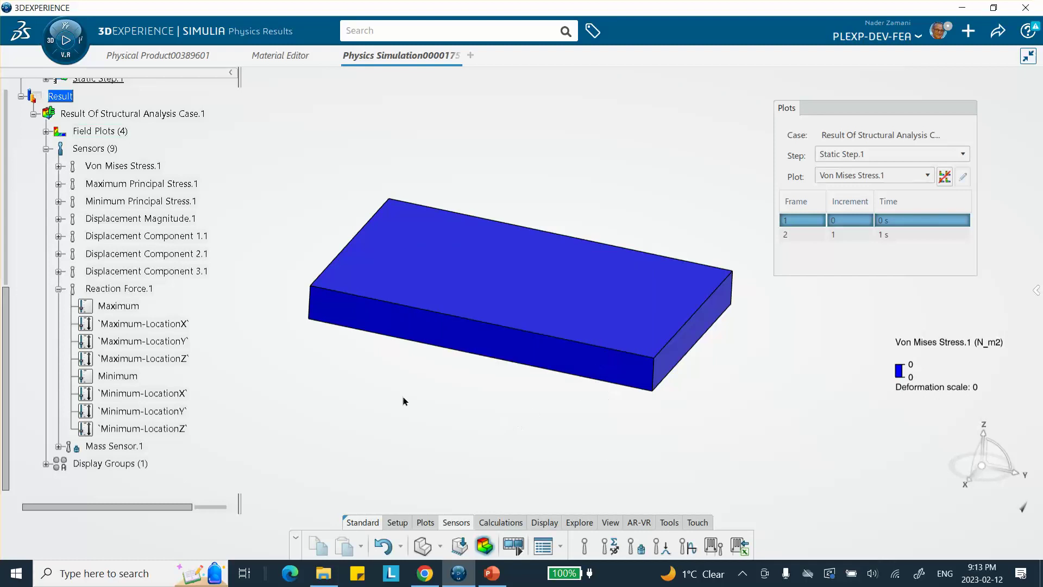
# Step: Add NFORC nodal forces to the Output.1 field output request
pyautogui.click(59, 289)
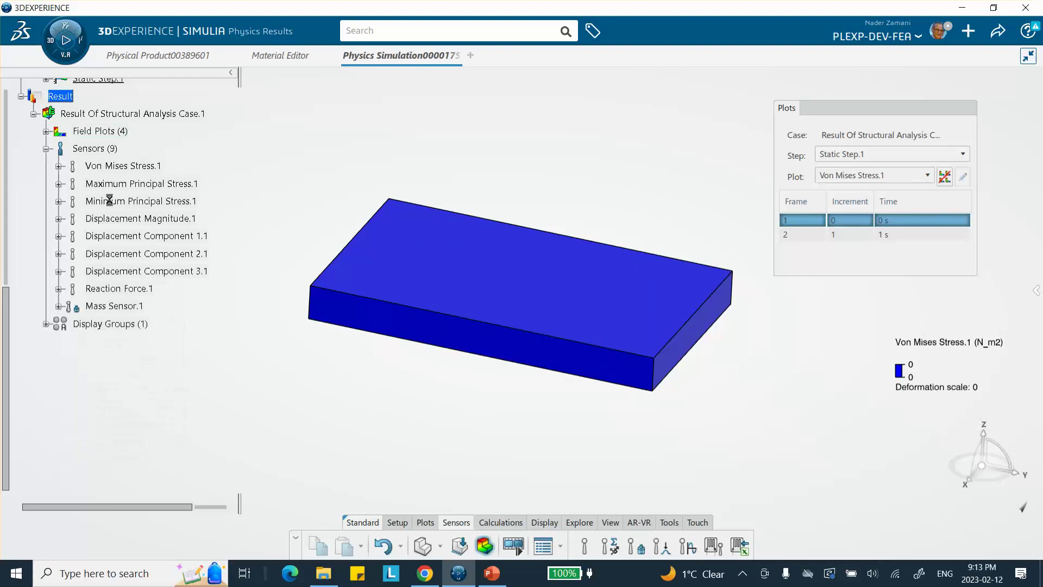
pyautogui.scroll(3, 110, 201)
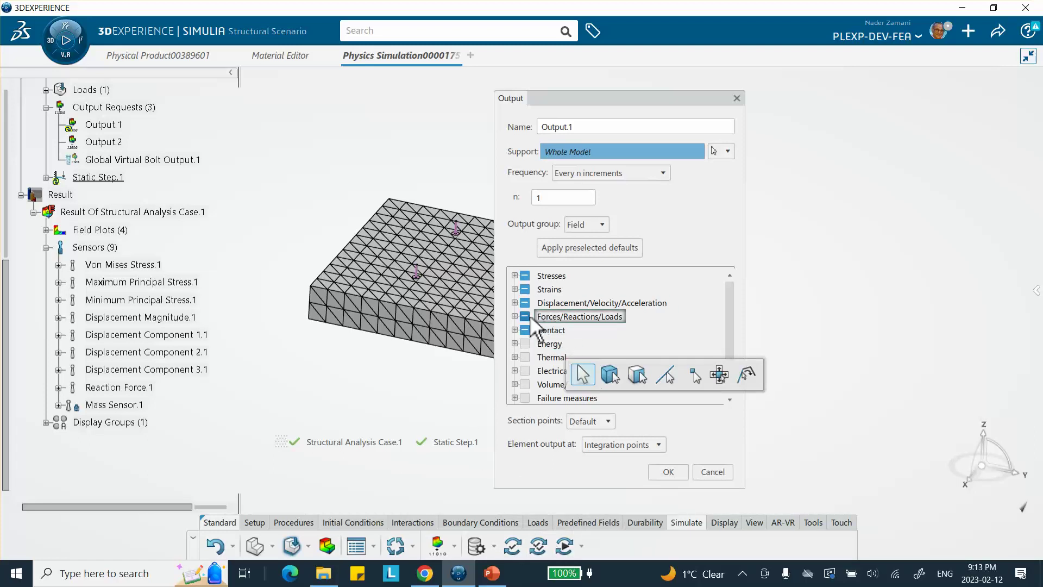
pyautogui.click(515, 316)
pyautogui.scroll(-2, 538, 342)
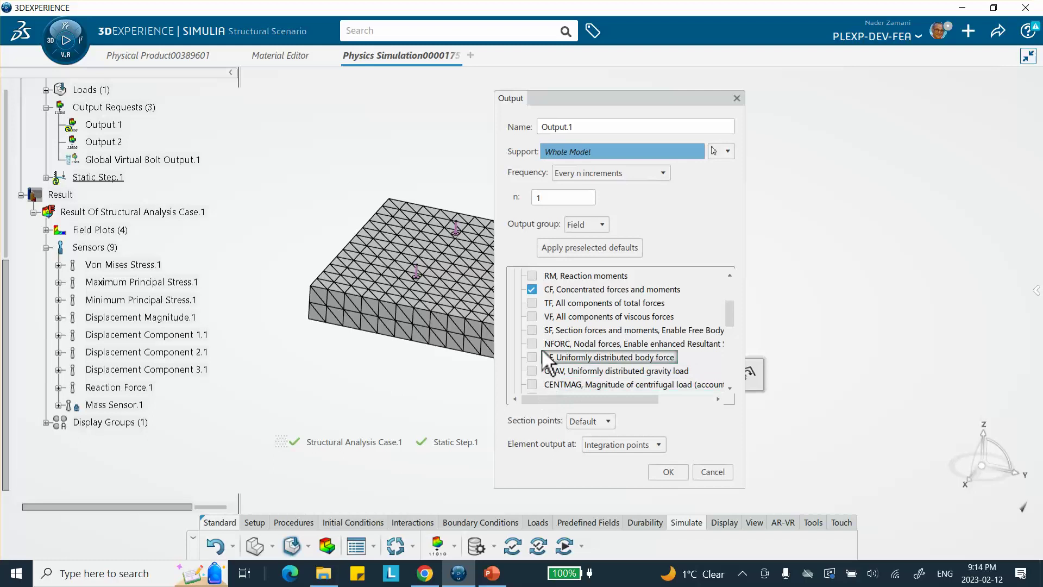
pyautogui.click(672, 471)
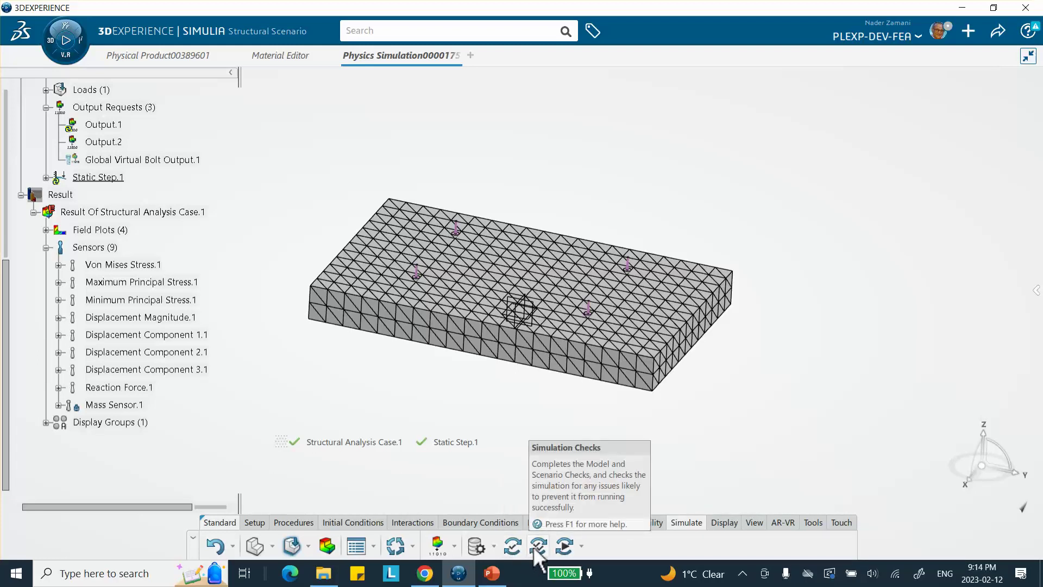
# Step: Launch the re-solve of Structural Analysis Case.1, then switch to the PowerPoint slides
pyautogui.click(565, 546)
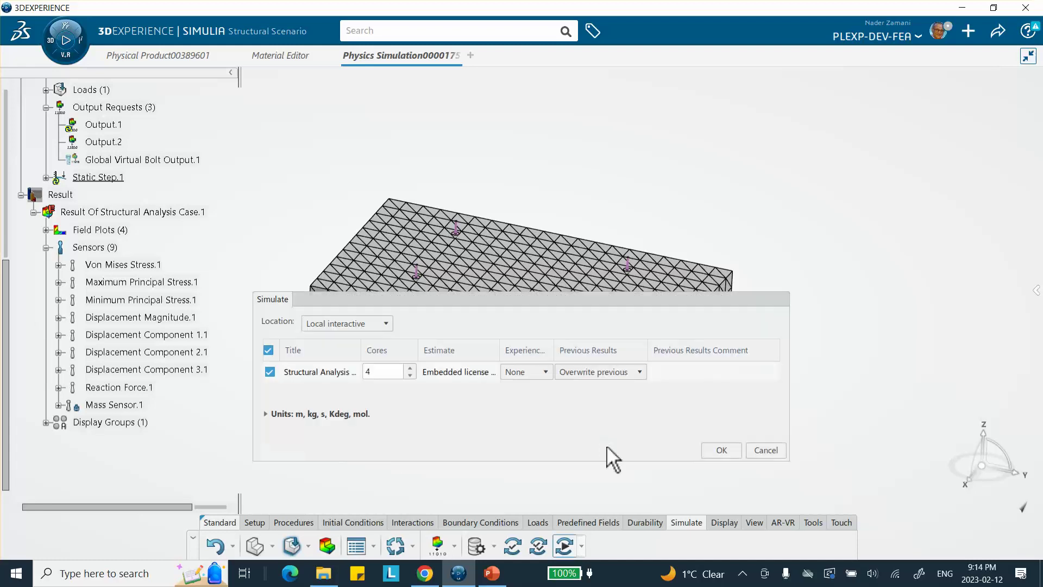
pyautogui.click(724, 448)
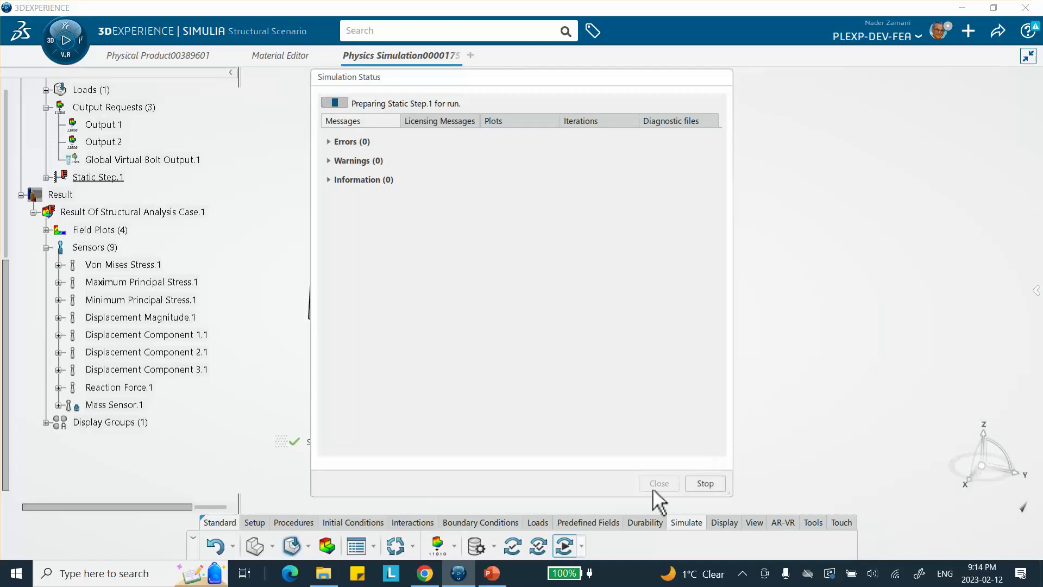
pyautogui.click(493, 573)
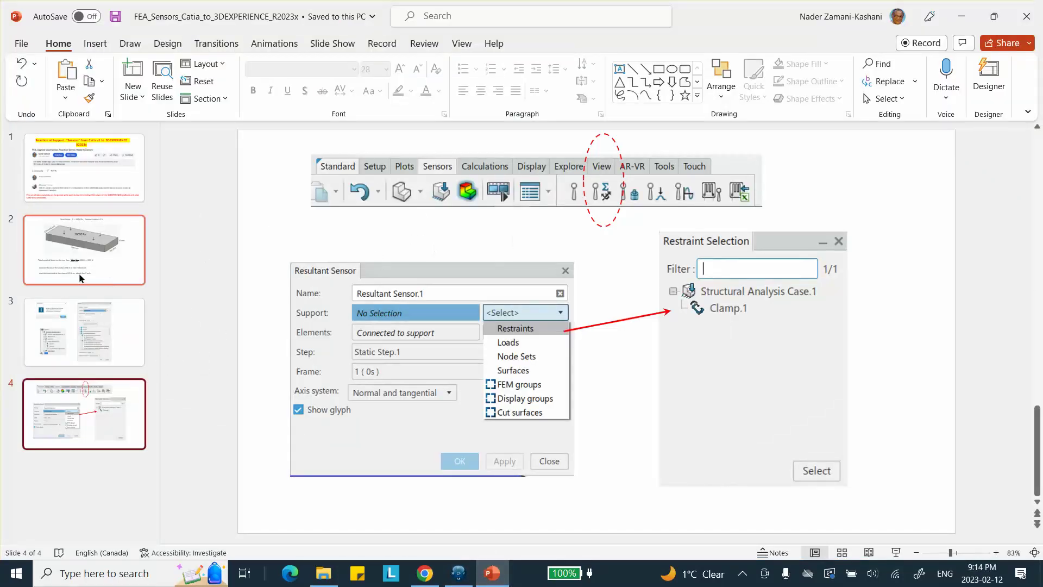
# Step: View slide 3 on the missing NFORC output, then minimize PowerPoint
pyautogui.click(81, 326)
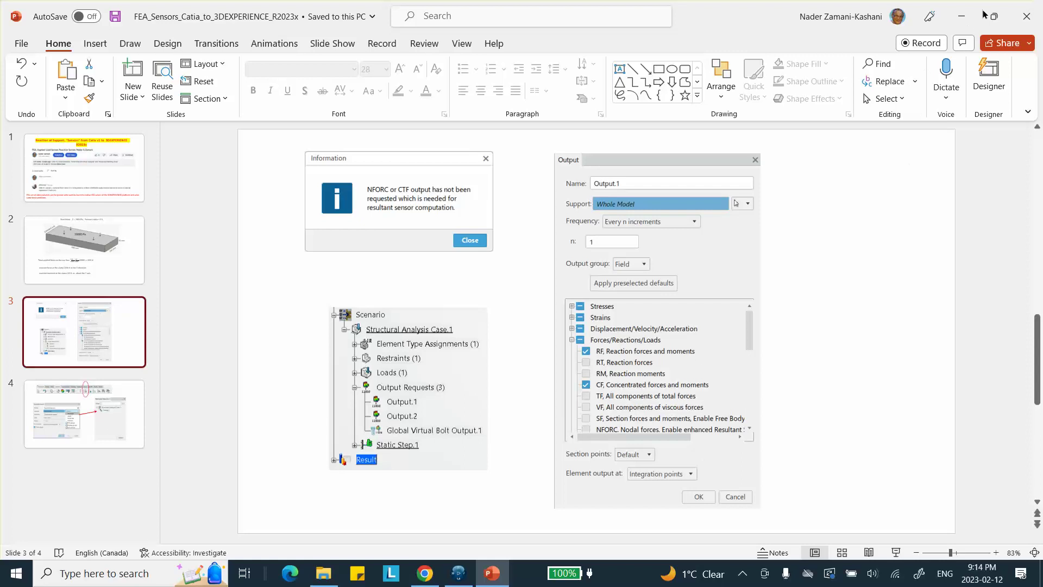
pyautogui.click(961, 16)
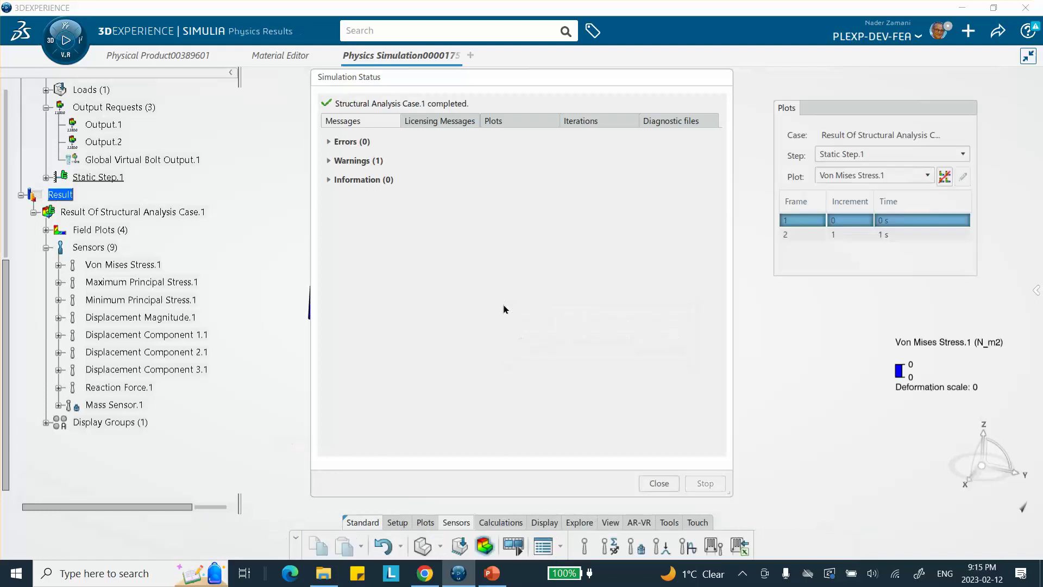
# Step: Close the Simulation Status dialog and briefly expand Reaction Force.1 in the results tree
pyautogui.click(659, 483)
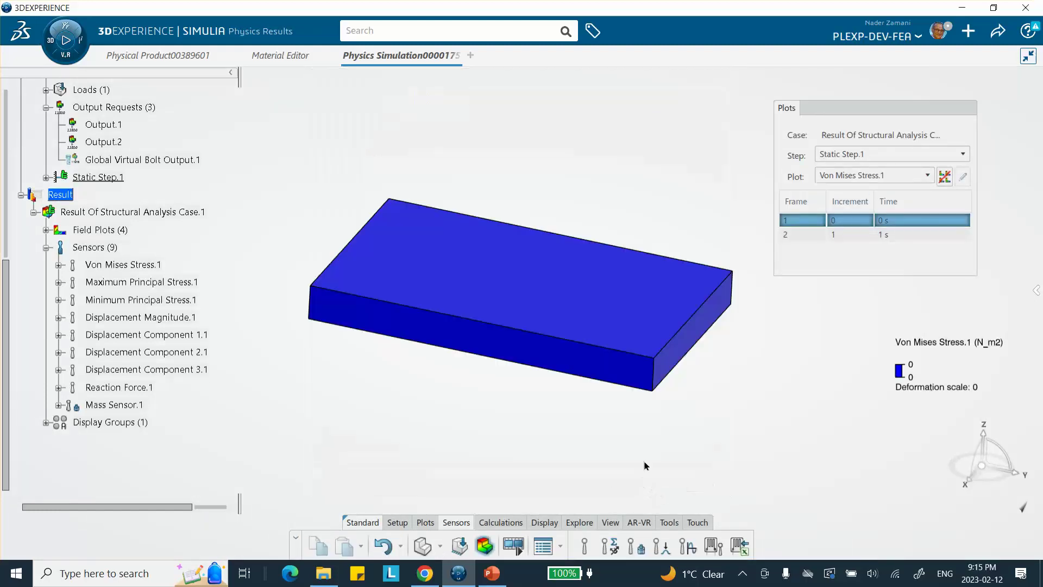
pyautogui.click(59, 387)
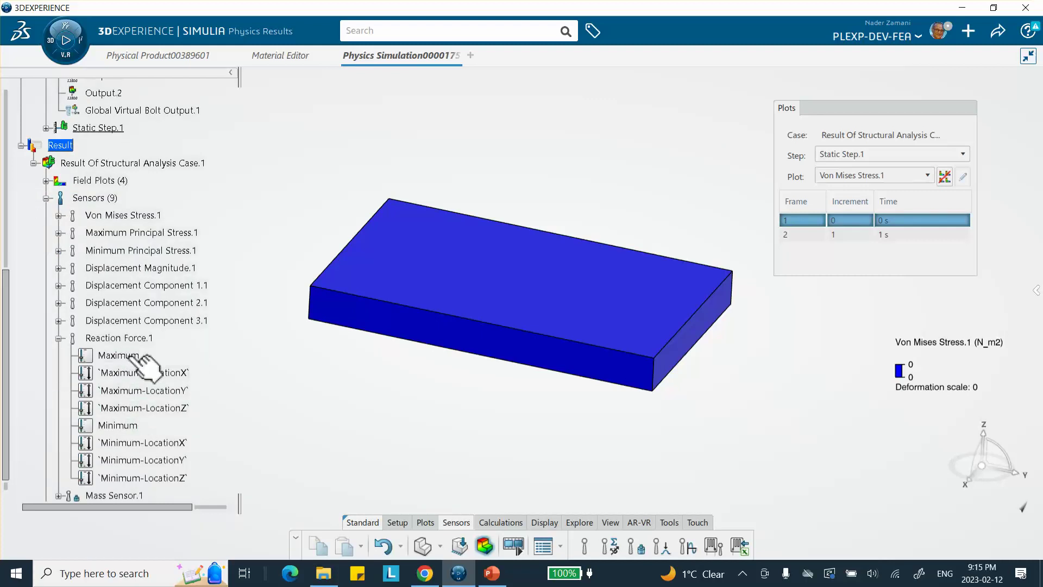
pyautogui.click(58, 338)
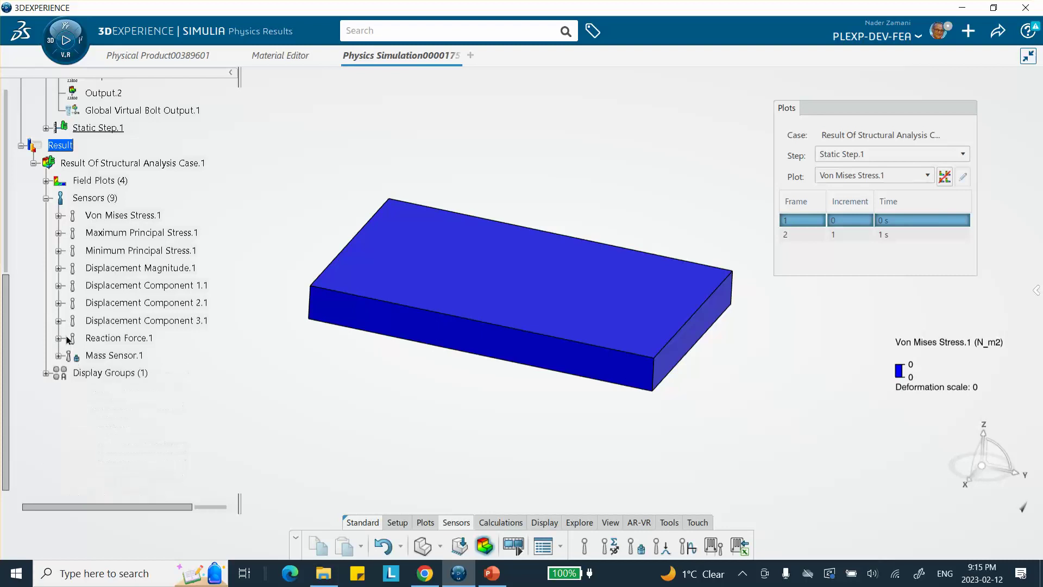
# Step: Create two resultant sensors on the Clamp.1 restraint at frame 2 (1 s)
pyautogui.click(605, 545)
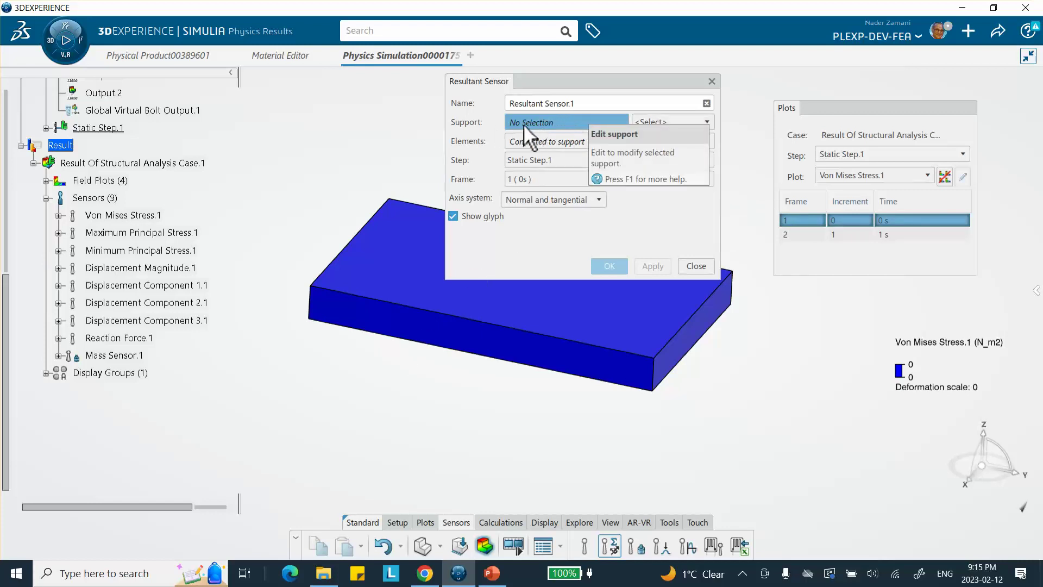
pyautogui.click(648, 124)
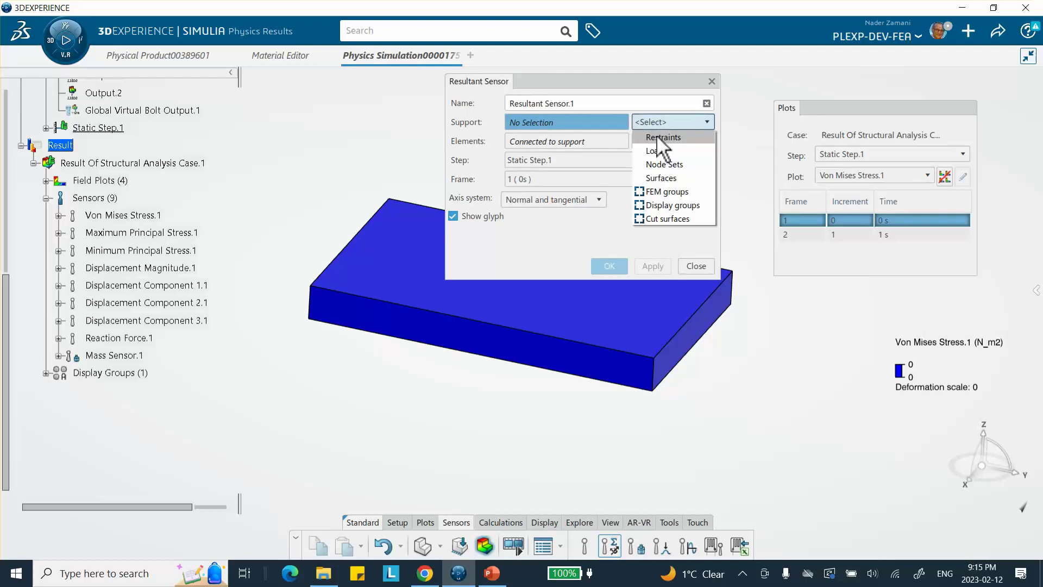
pyautogui.click(659, 137)
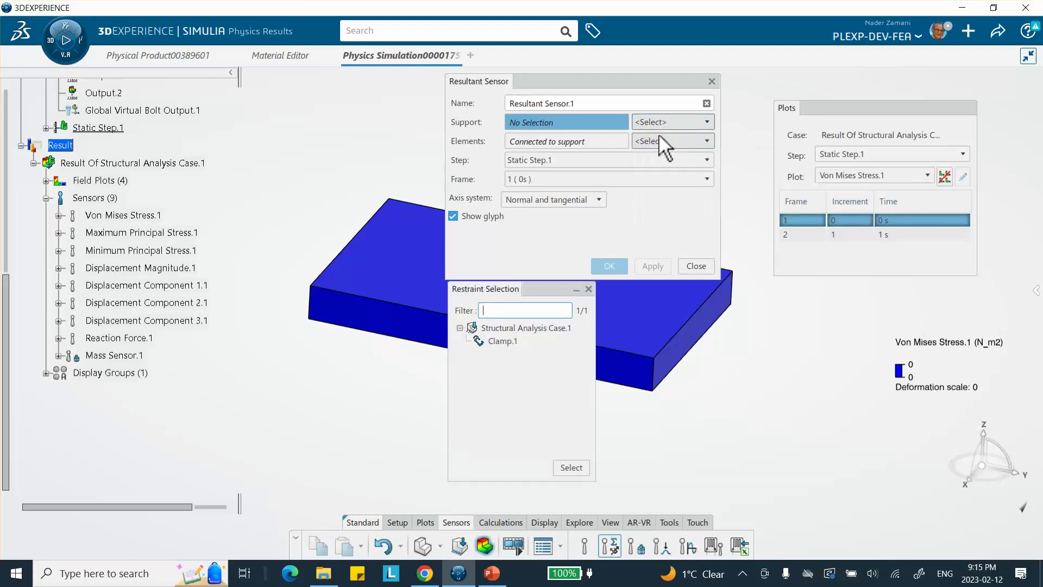
pyautogui.doubleClick(497, 340)
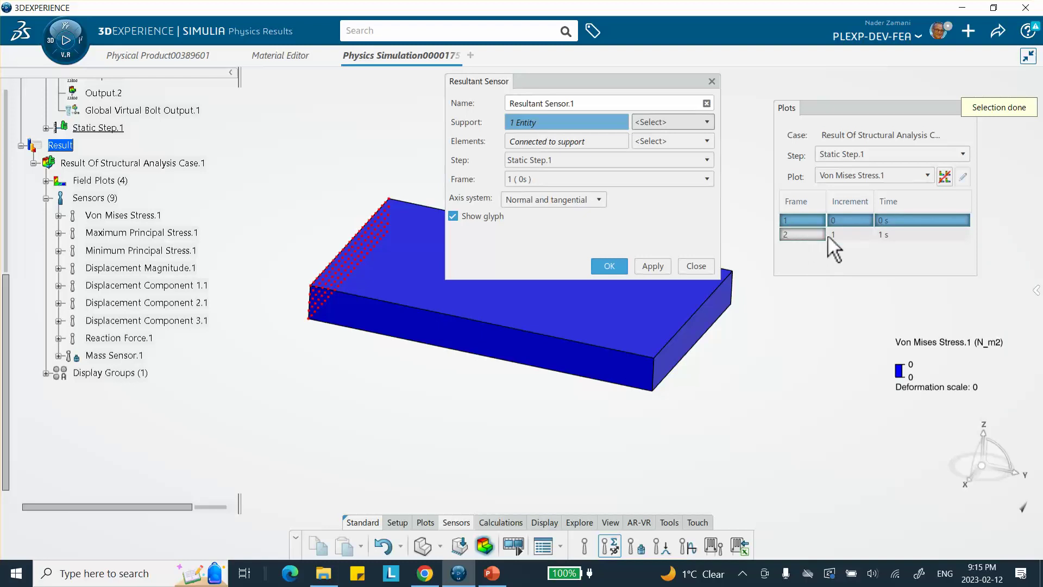
pyautogui.click(576, 179)
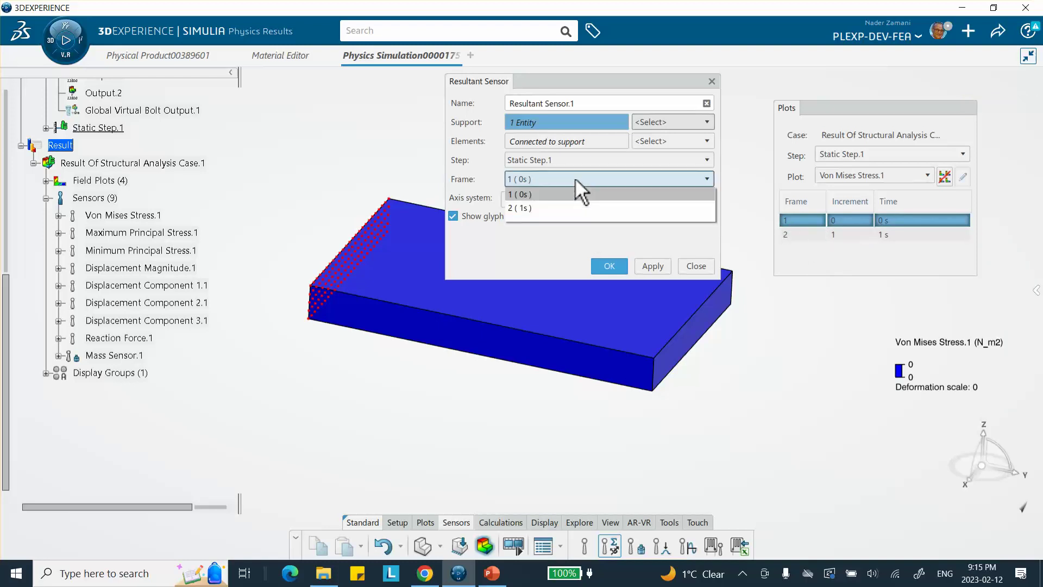
pyautogui.click(543, 203)
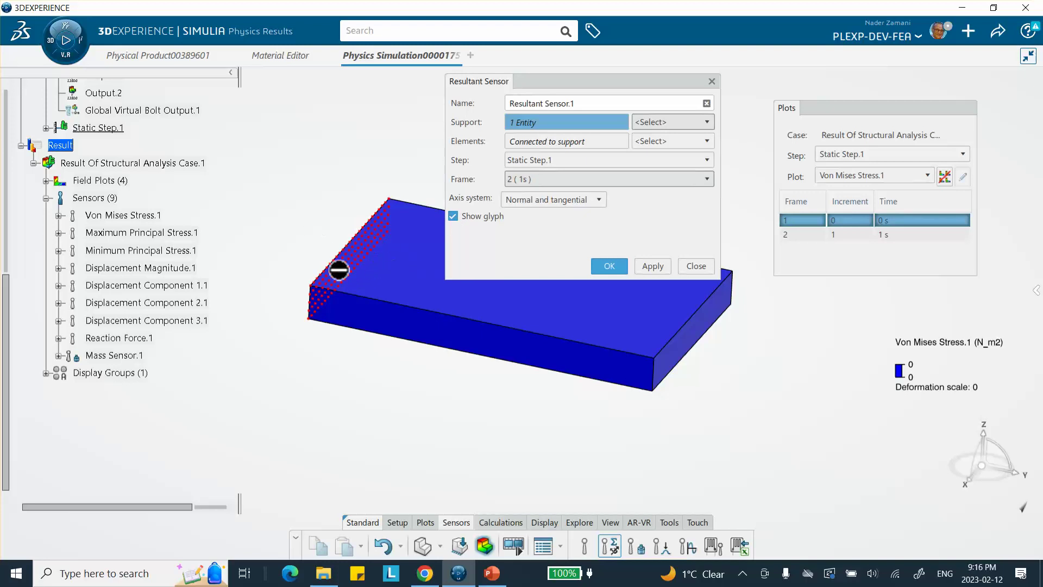
pyautogui.click(654, 264)
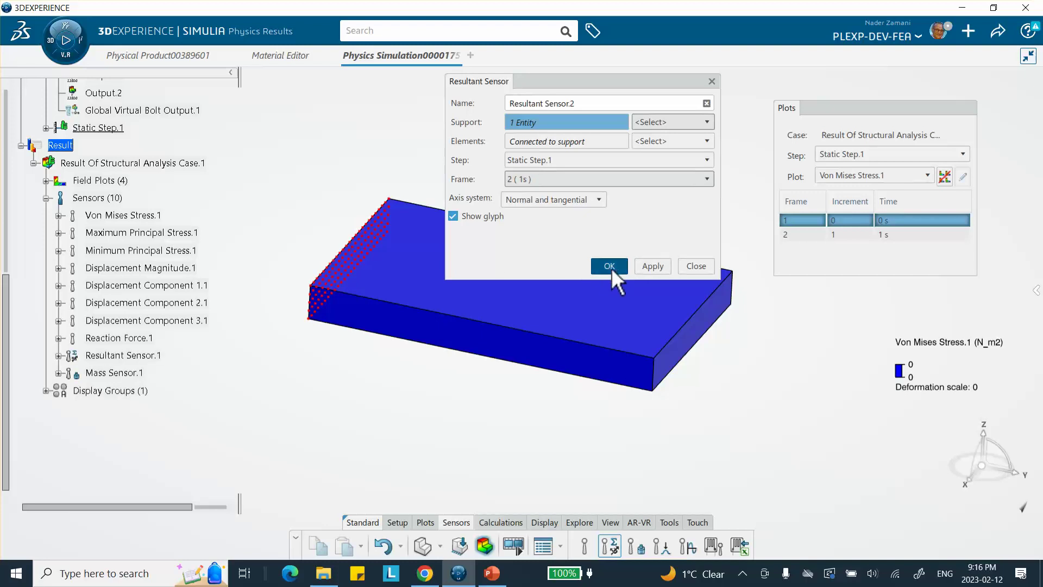
pyautogui.click(609, 266)
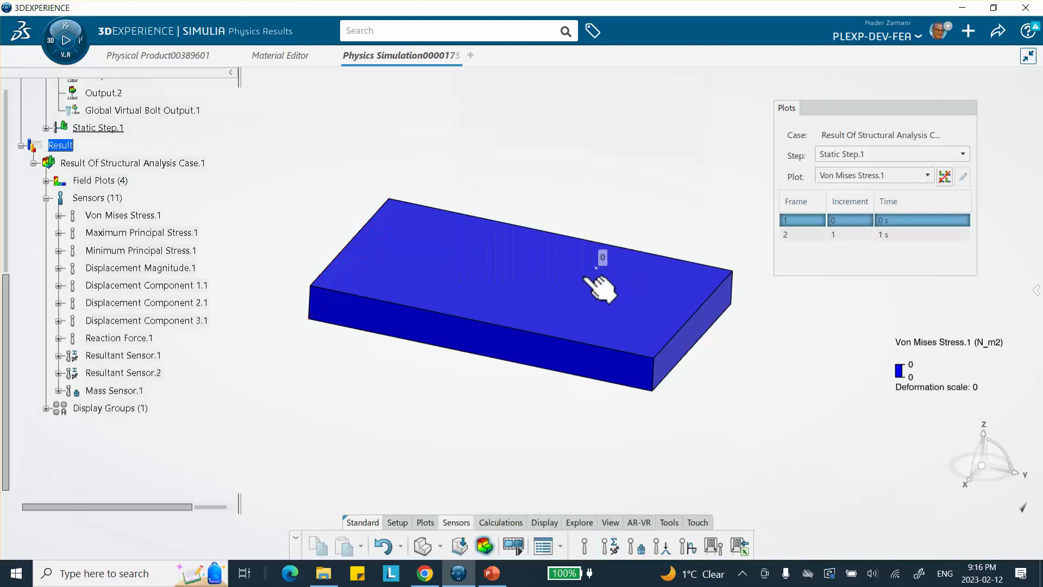
# Step: Show the 1 s Von Mises result and zoom to the 238 N force glyph at the clamp
pyautogui.click(797, 233)
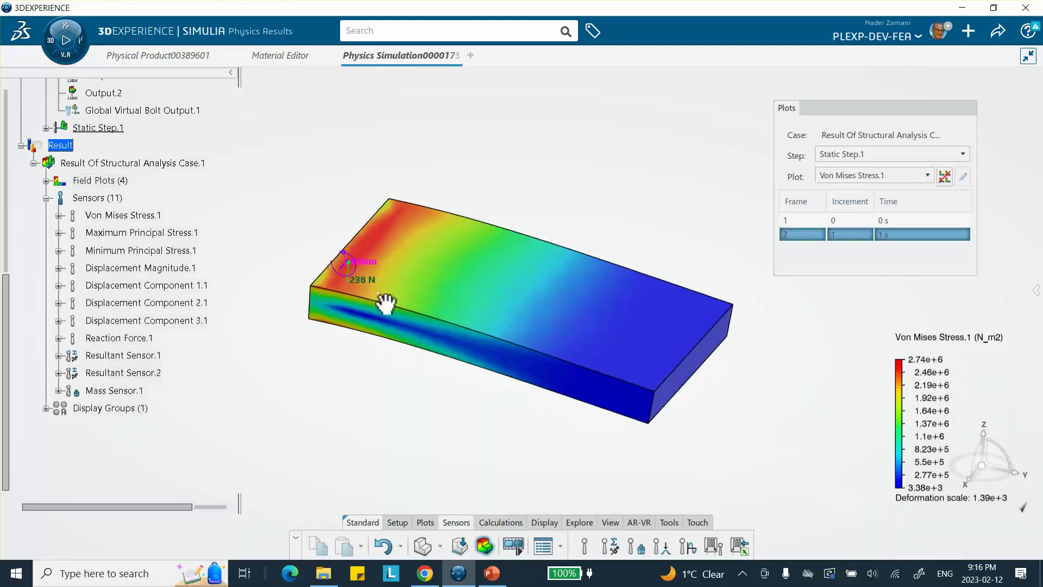
pyautogui.scroll(5, 423, 279)
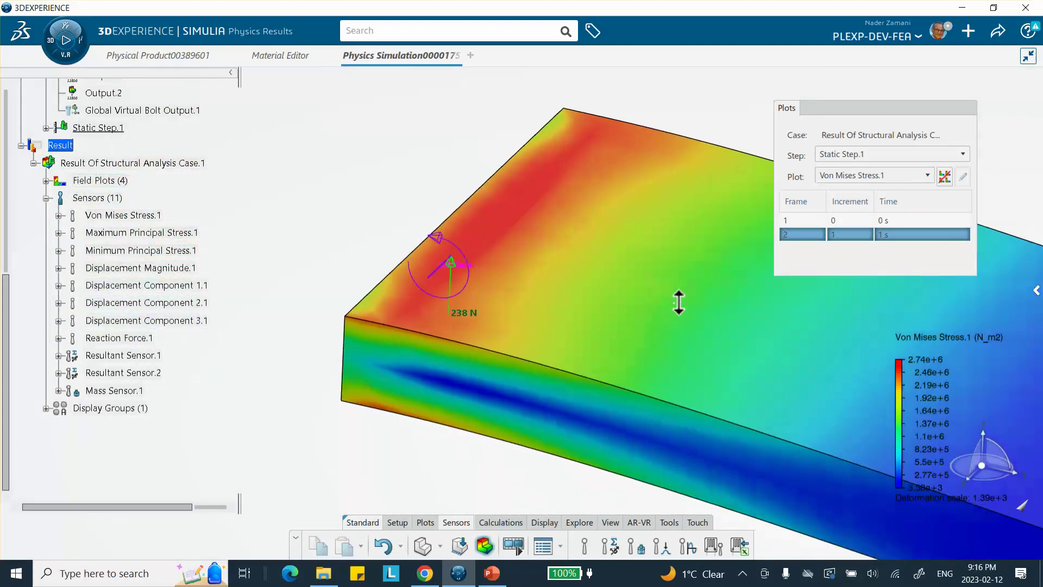
pyautogui.moveTo(679, 303); pyautogui.dragTo(668, 263, button='middle')
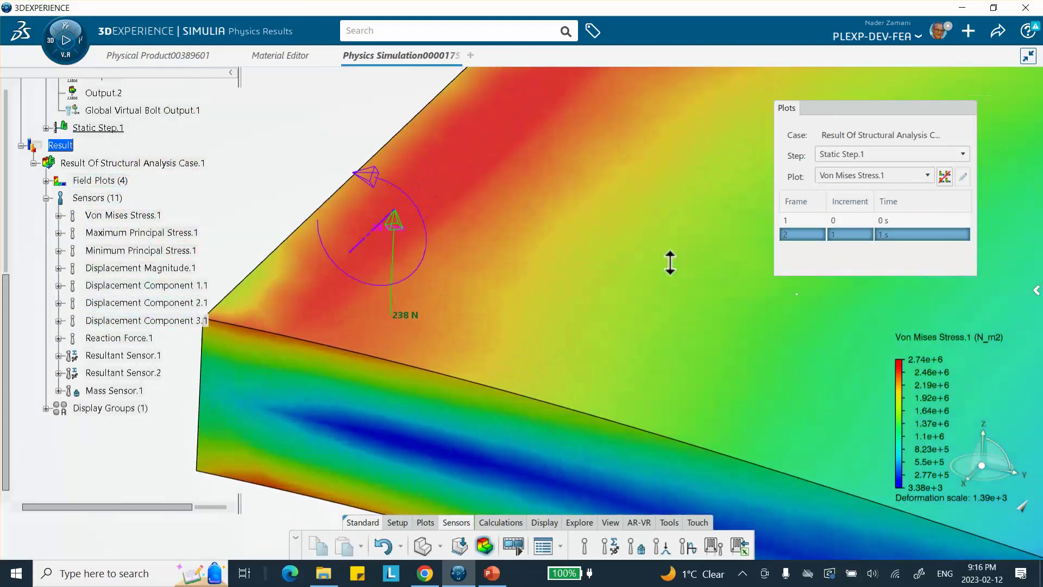
pyautogui.moveTo(440, 326)
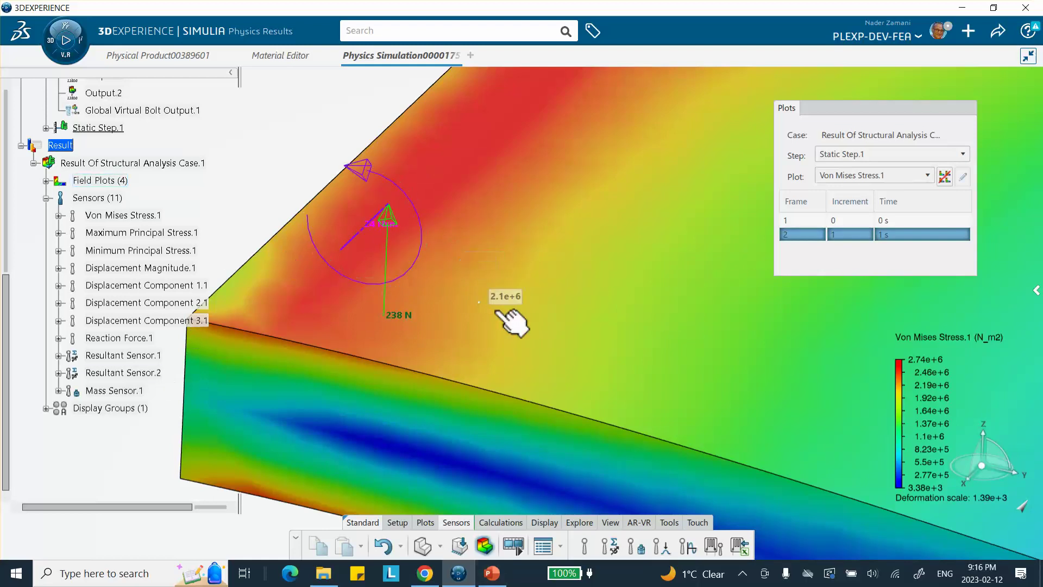
pyautogui.moveTo(496, 319); pyautogui.dragTo(677, 331, button='middle')
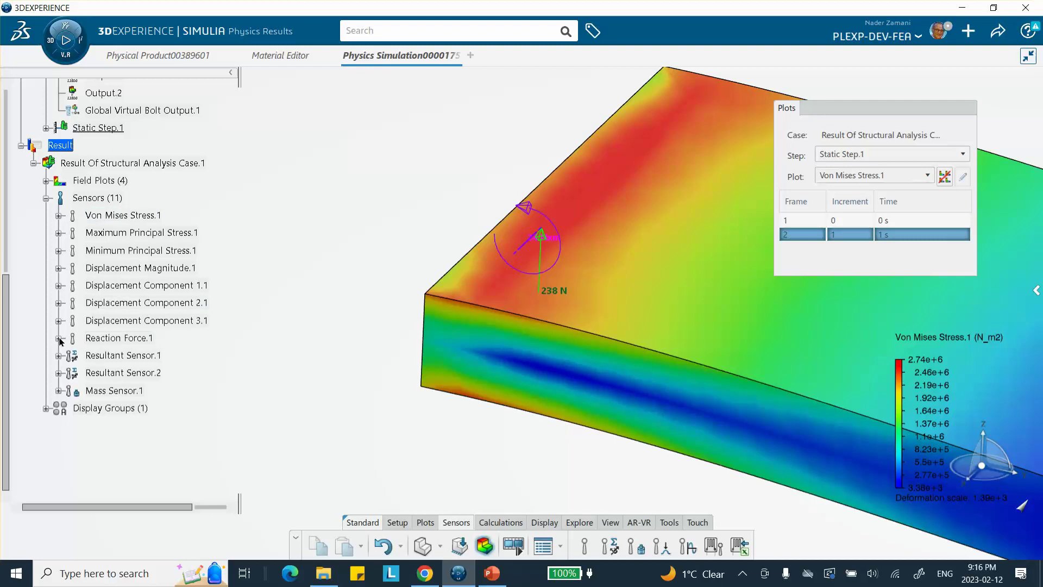
# Step: Read Resultant Sensor.1's Force Z value of 238 N
pyautogui.click(59, 355)
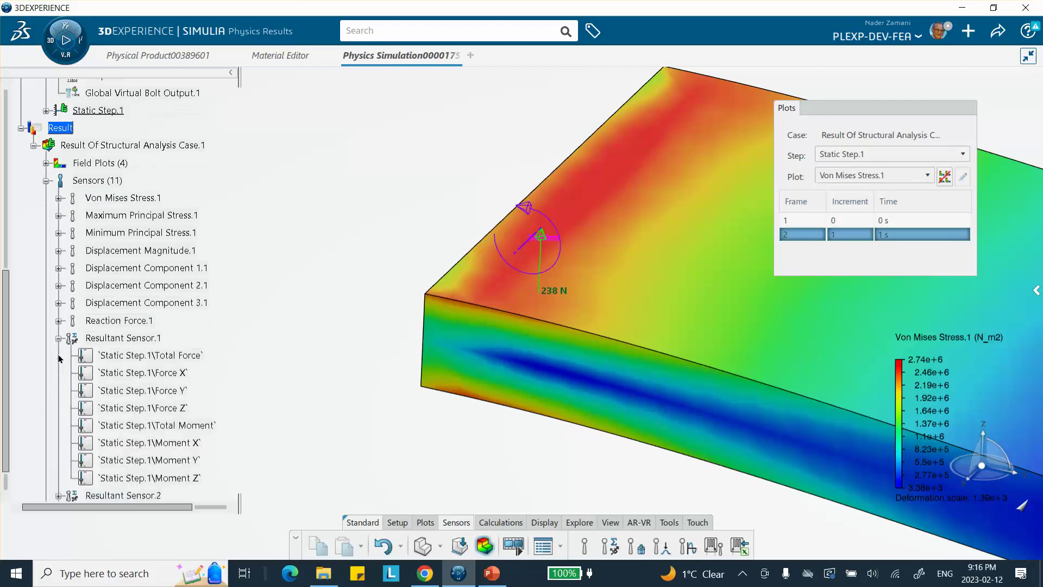
pyautogui.scroll(-3, 211, 372)
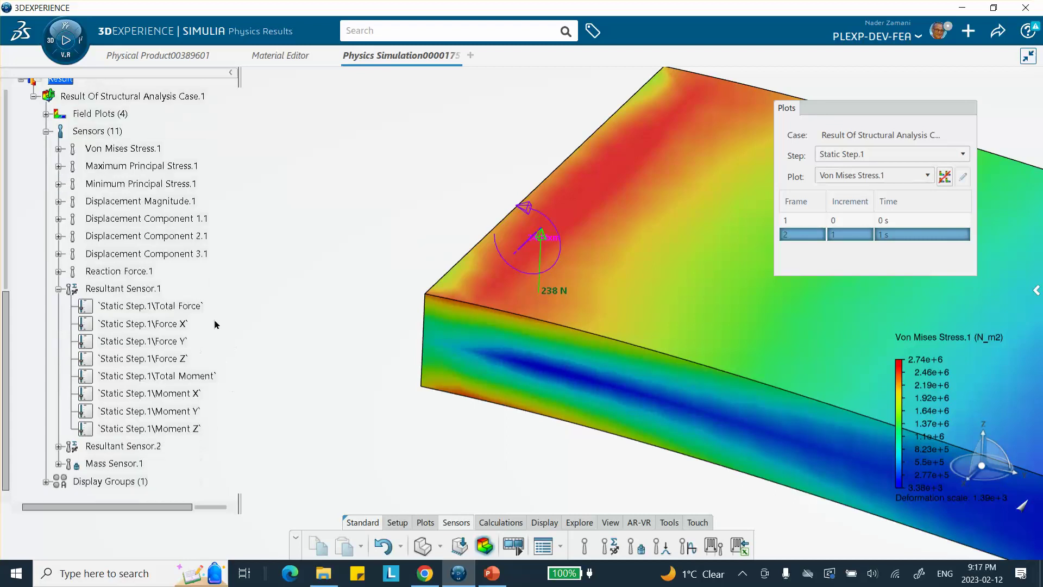
pyautogui.doubleClick(166, 360)
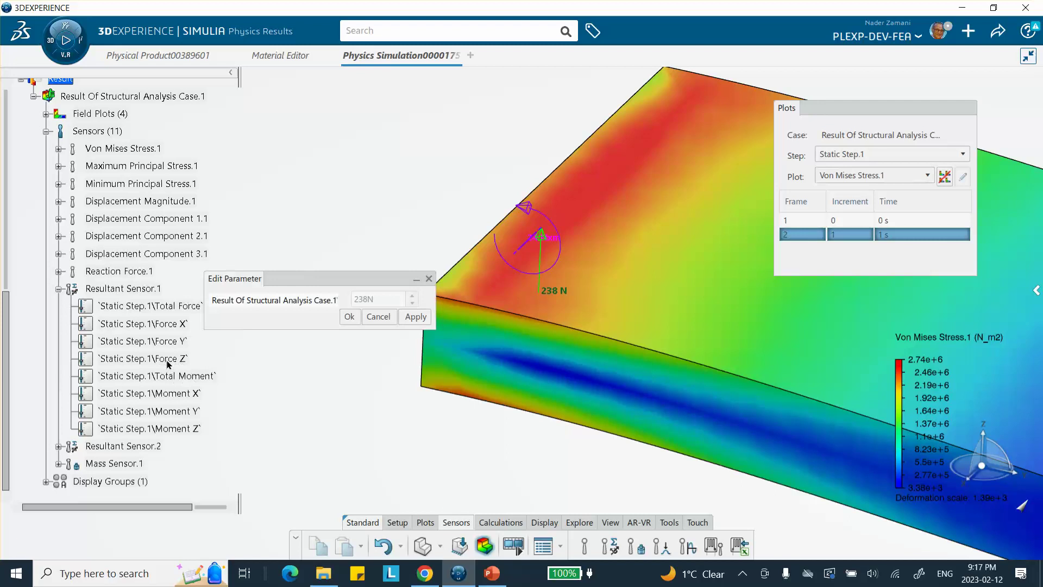
pyautogui.click(350, 316)
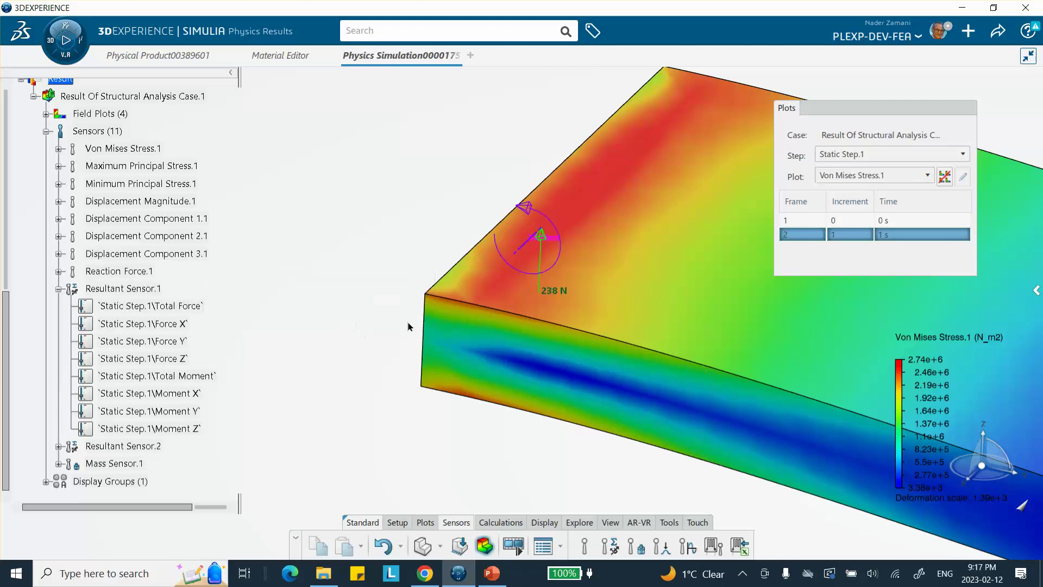
# Step: Read the Moment Y value of 24 N·m, then switch to PowerPoint
pyautogui.click(194, 412)
pyautogui.doubleClick(194, 412)
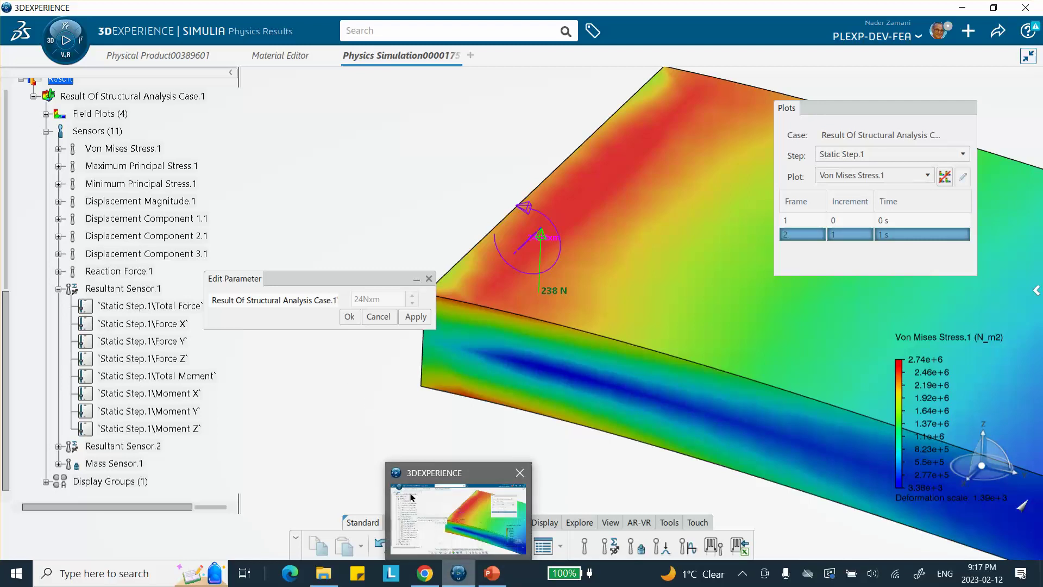
pyautogui.moveTo(504, 578)
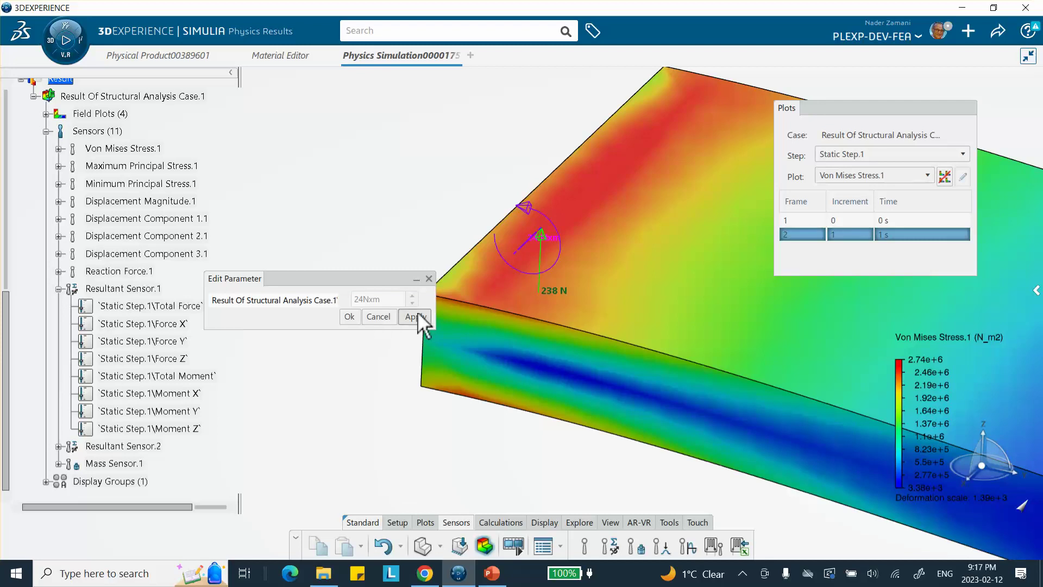
pyautogui.click(349, 320)
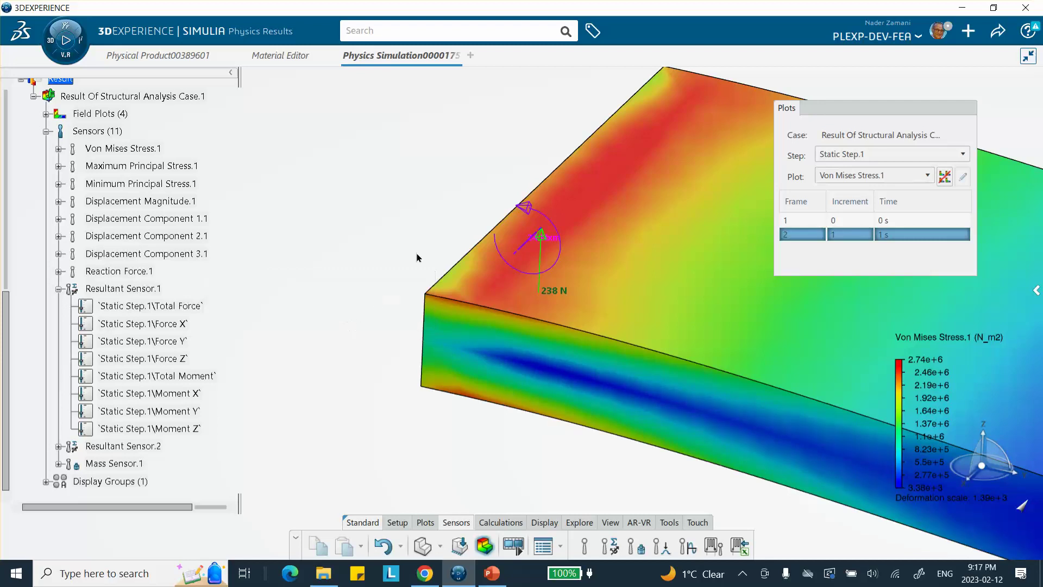
pyautogui.moveTo(429, 239); pyautogui.dragTo(319, 245, button='middle')
pyautogui.click(491, 572)
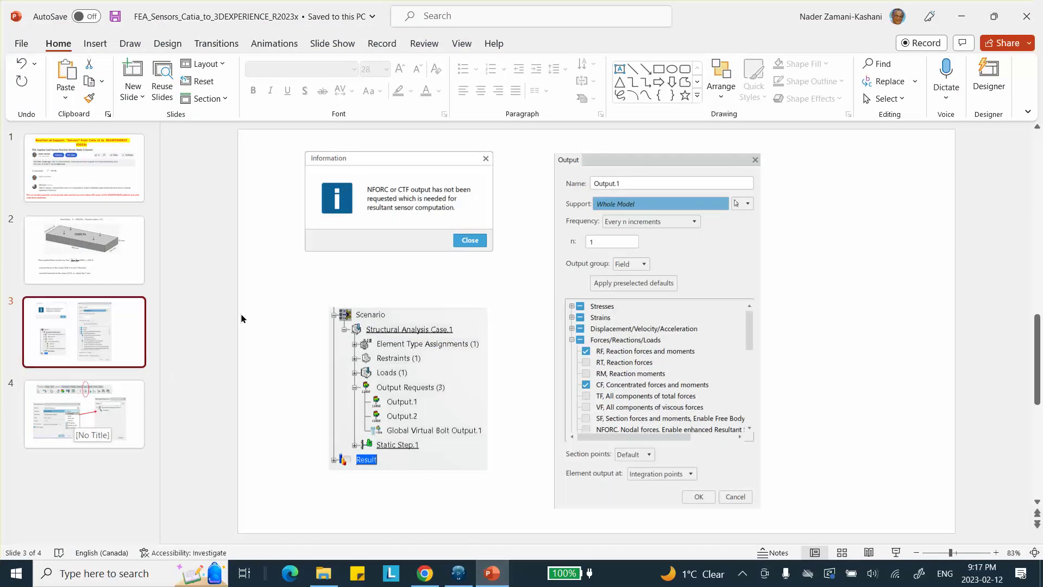
# Step: Display slide 4, showing the Resultant Sensor set to Restraints with Clamp.1
pyautogui.click(91, 411)
pyautogui.click(97, 320)
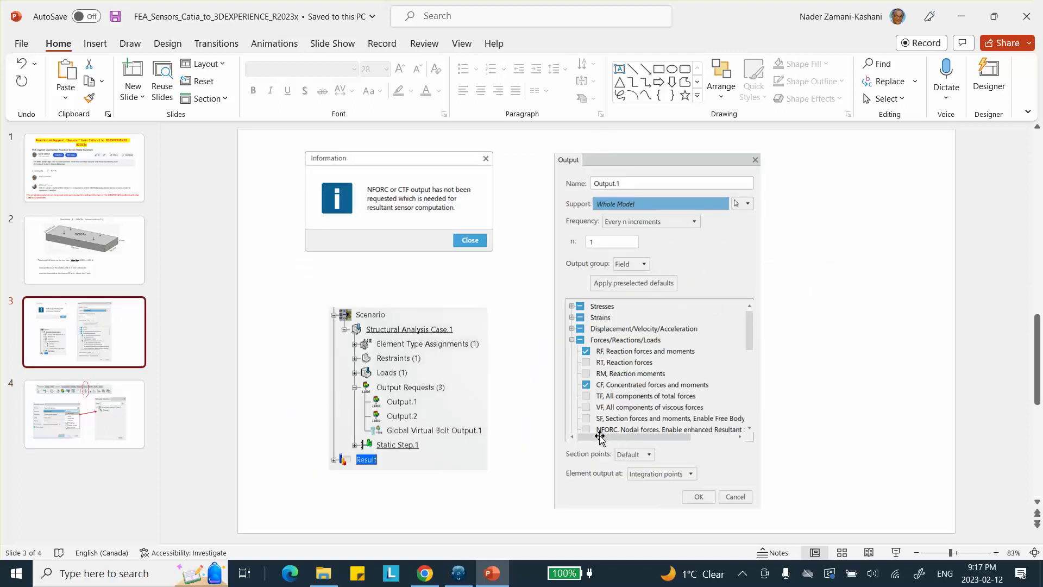
pyautogui.click(112, 425)
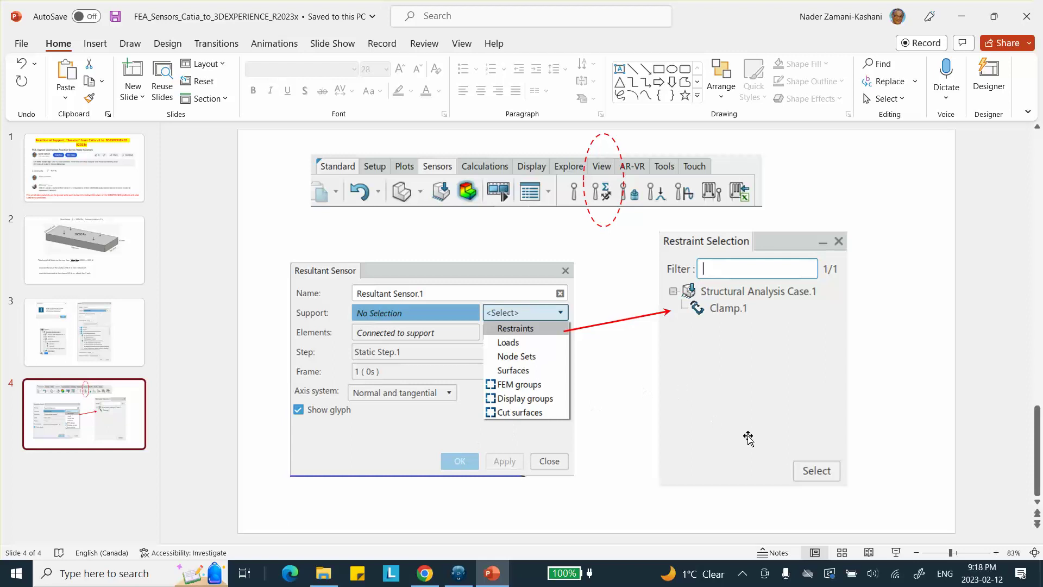
# Step: Leave PowerPoint and open Sketch.1 under PartBody > Pad.1 for editing
pyautogui.click(962, 16)
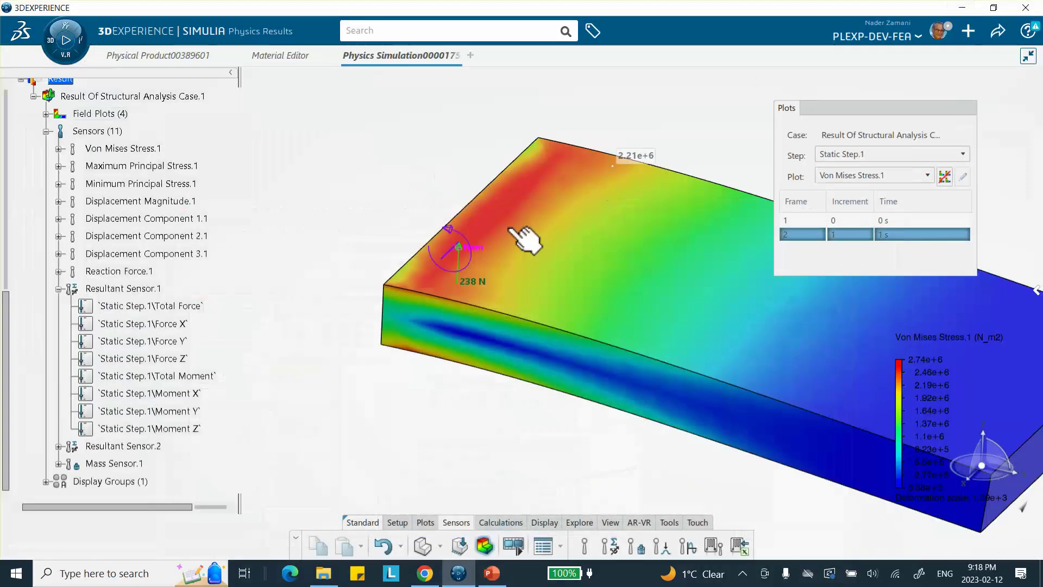
pyautogui.scroll(-5, 461, 158)
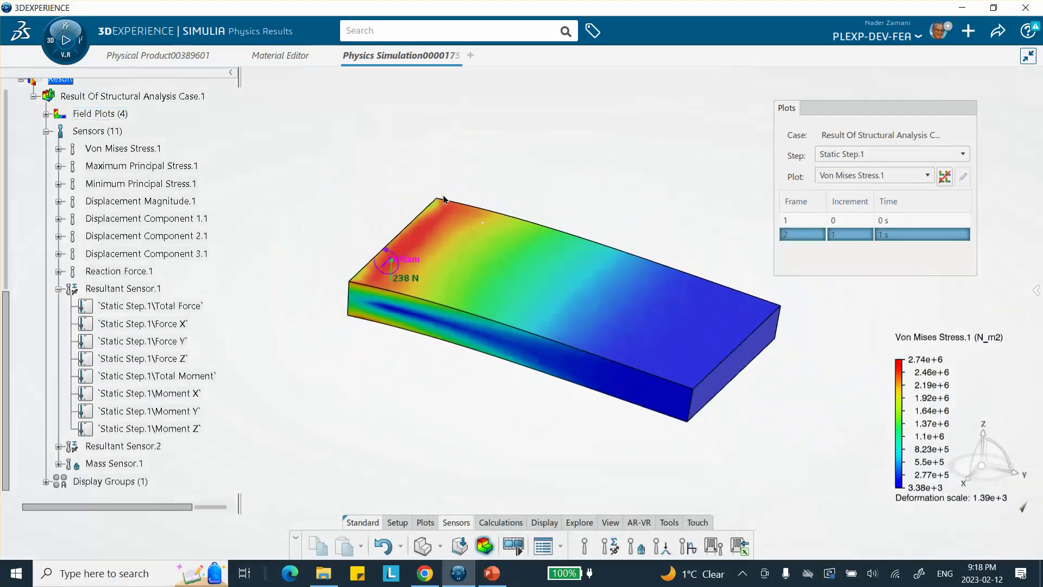
pyautogui.scroll(7, 145, 190)
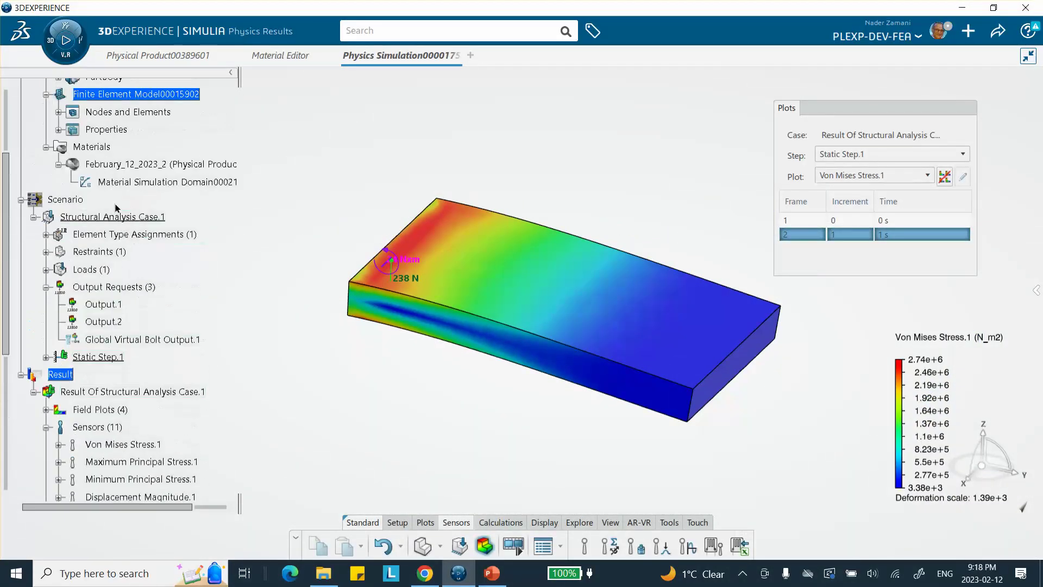
pyautogui.scroll(3, 126, 209)
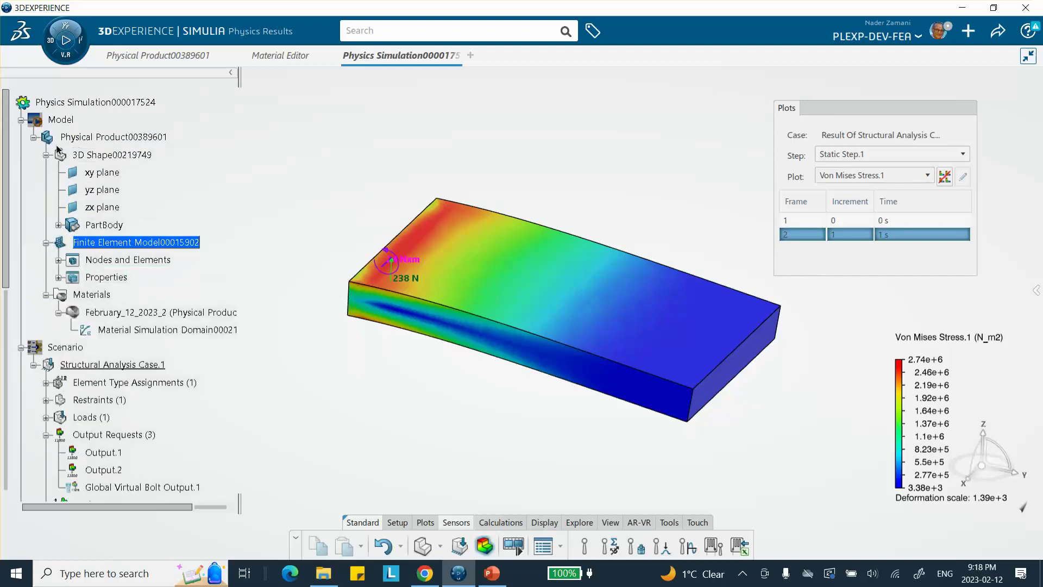
pyautogui.click(58, 225)
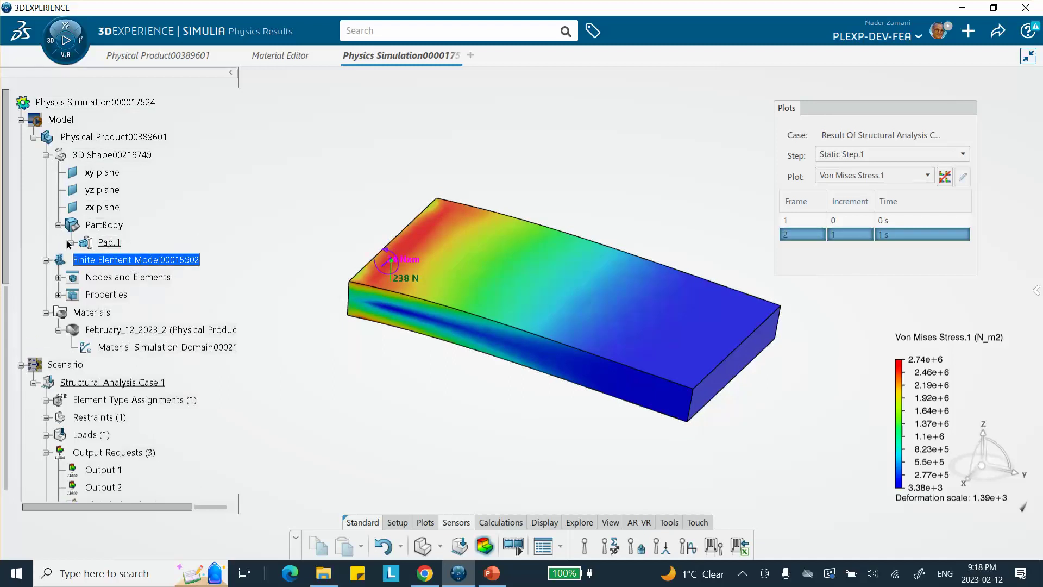
pyautogui.click(71, 242)
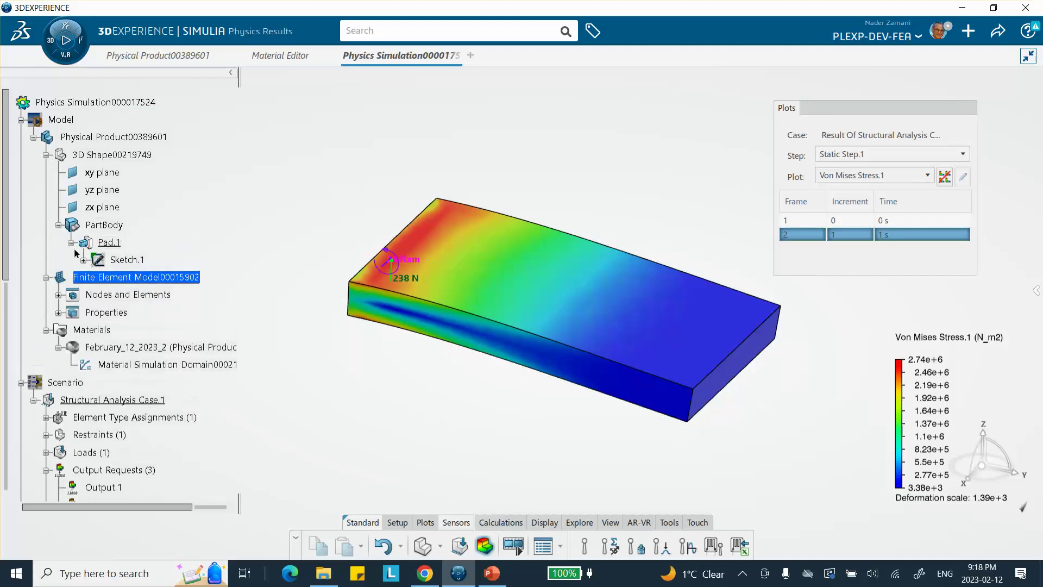
pyautogui.doubleClick(131, 259)
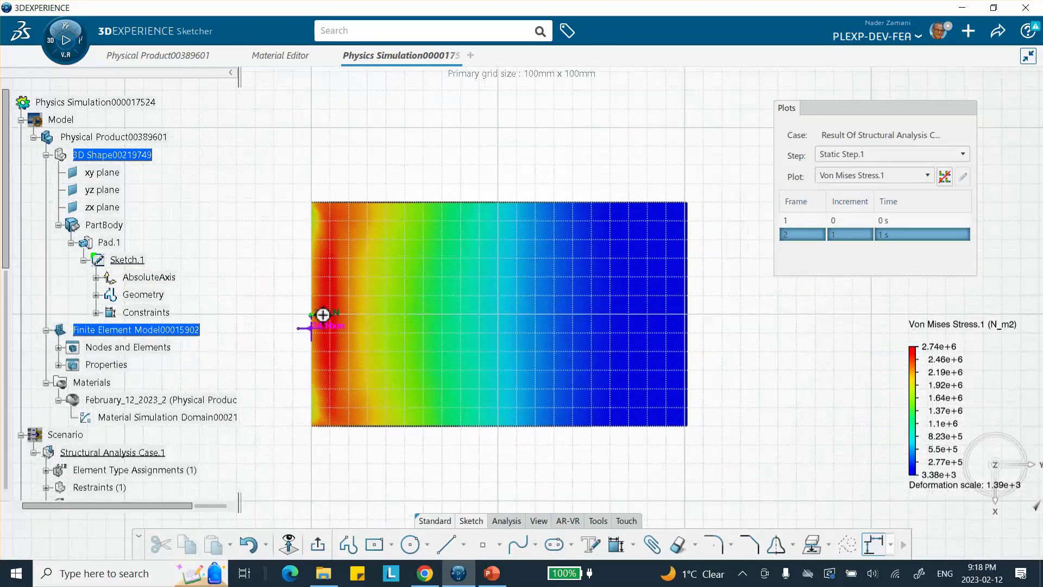
# Step: Hide the Von Mises Stress.1 plot so the sketch's 200 and 120 dimensions show
pyautogui.scroll(-12, 209, 321)
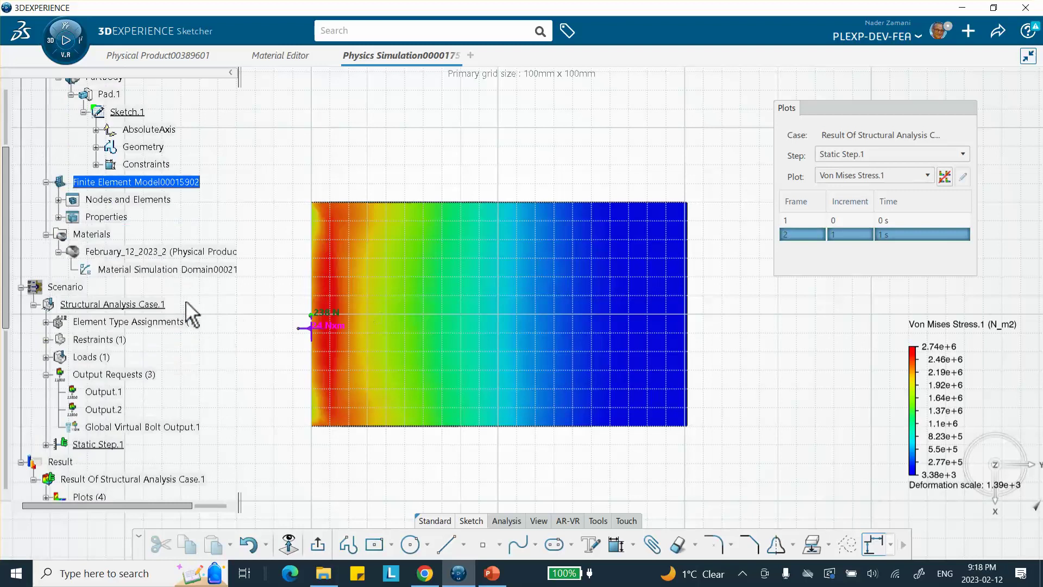
pyautogui.scroll(3, 166, 315)
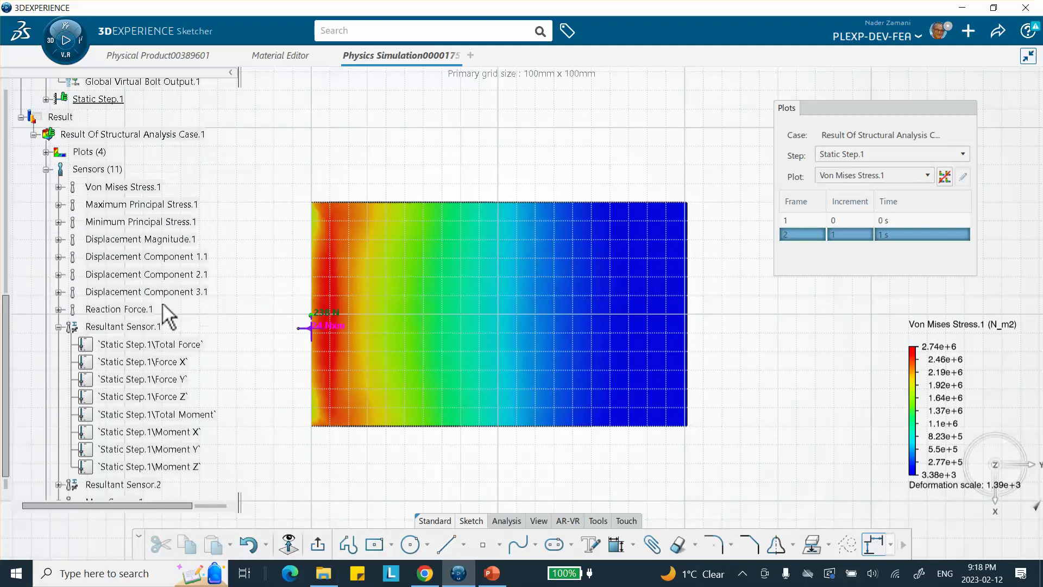
pyautogui.scroll(-3, 143, 326)
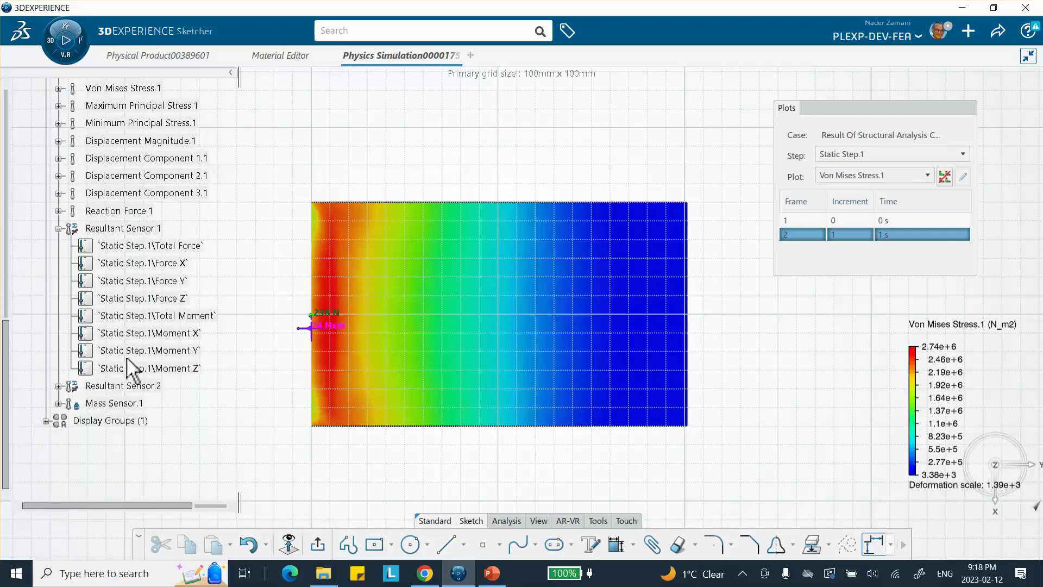
pyautogui.scroll(4, 60, 250)
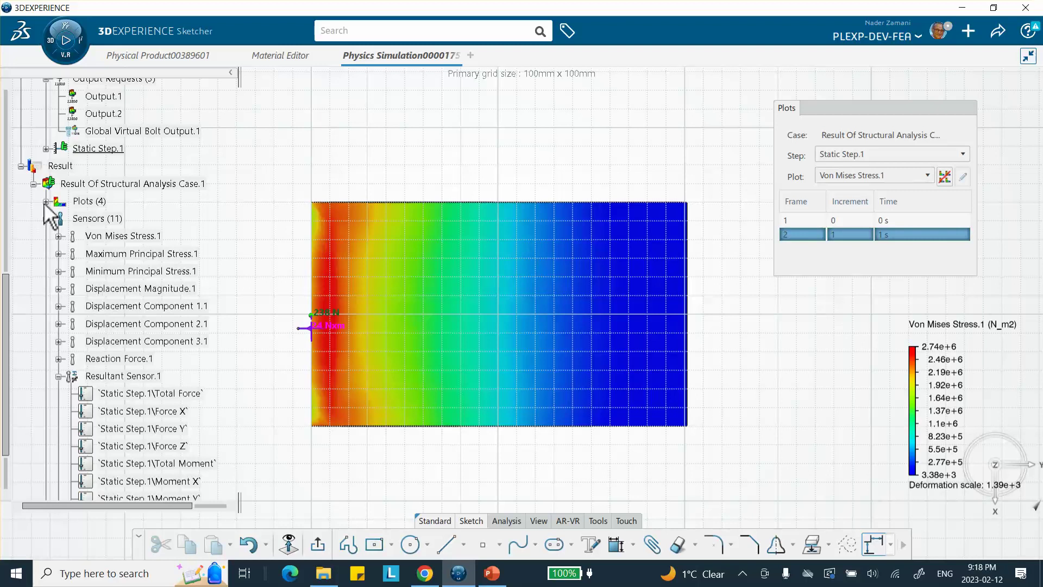
pyautogui.click(46, 201)
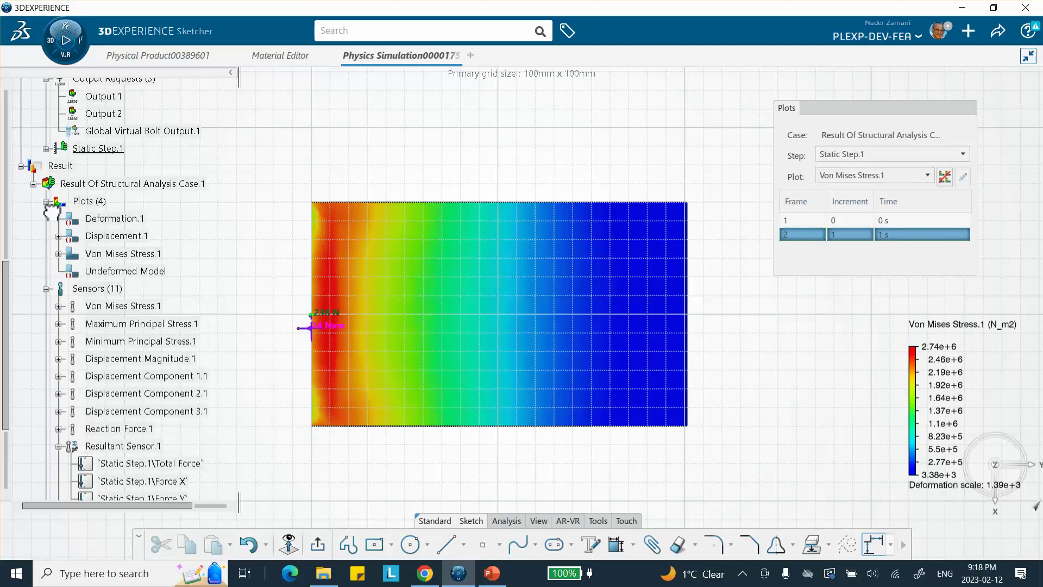
pyautogui.rightClick(129, 253)
pyautogui.click(379, 148)
pyautogui.click(837, 116)
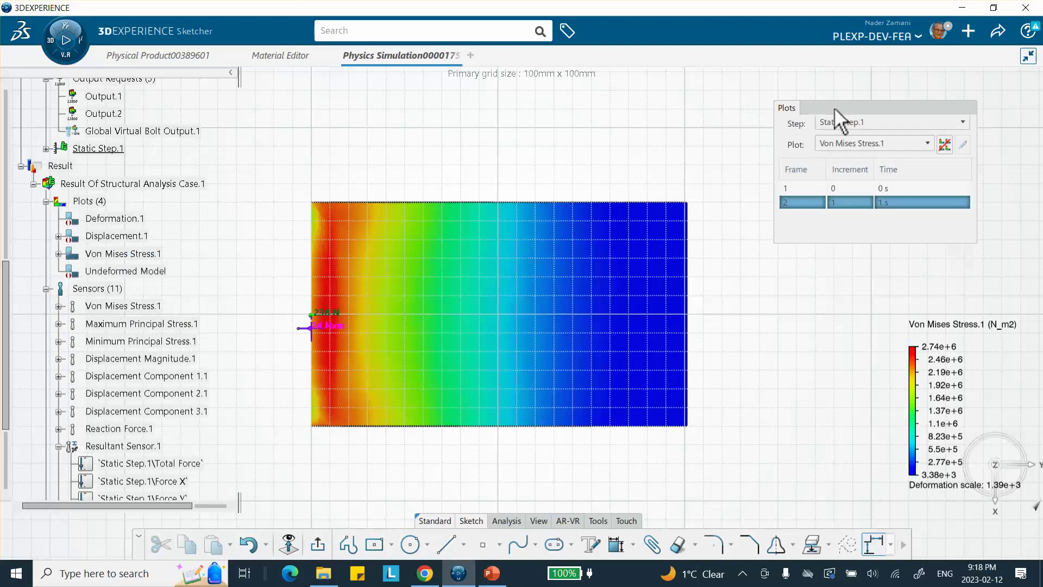
pyautogui.rightClick(609, 242)
pyautogui.click(653, 272)
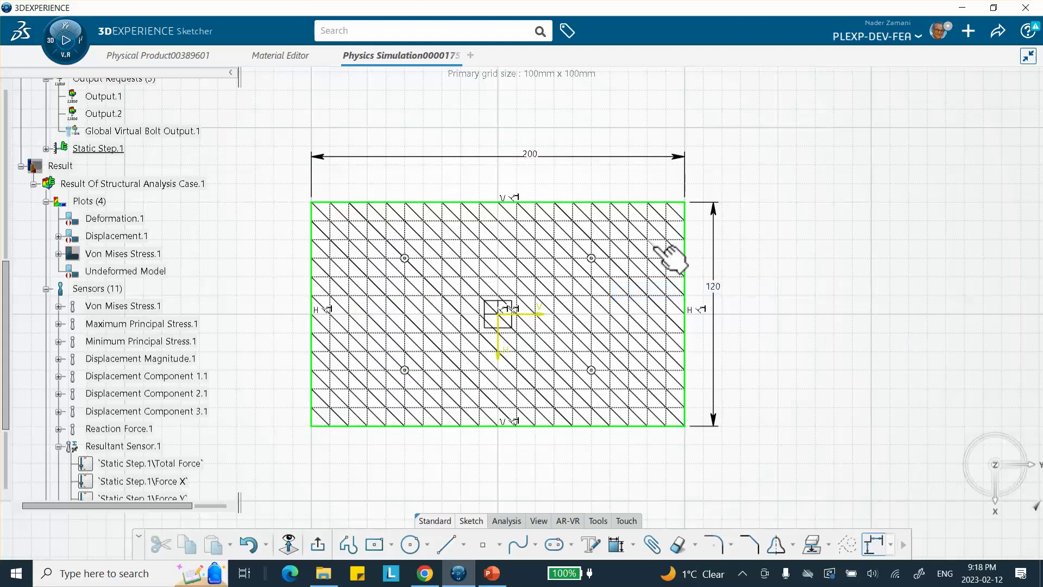